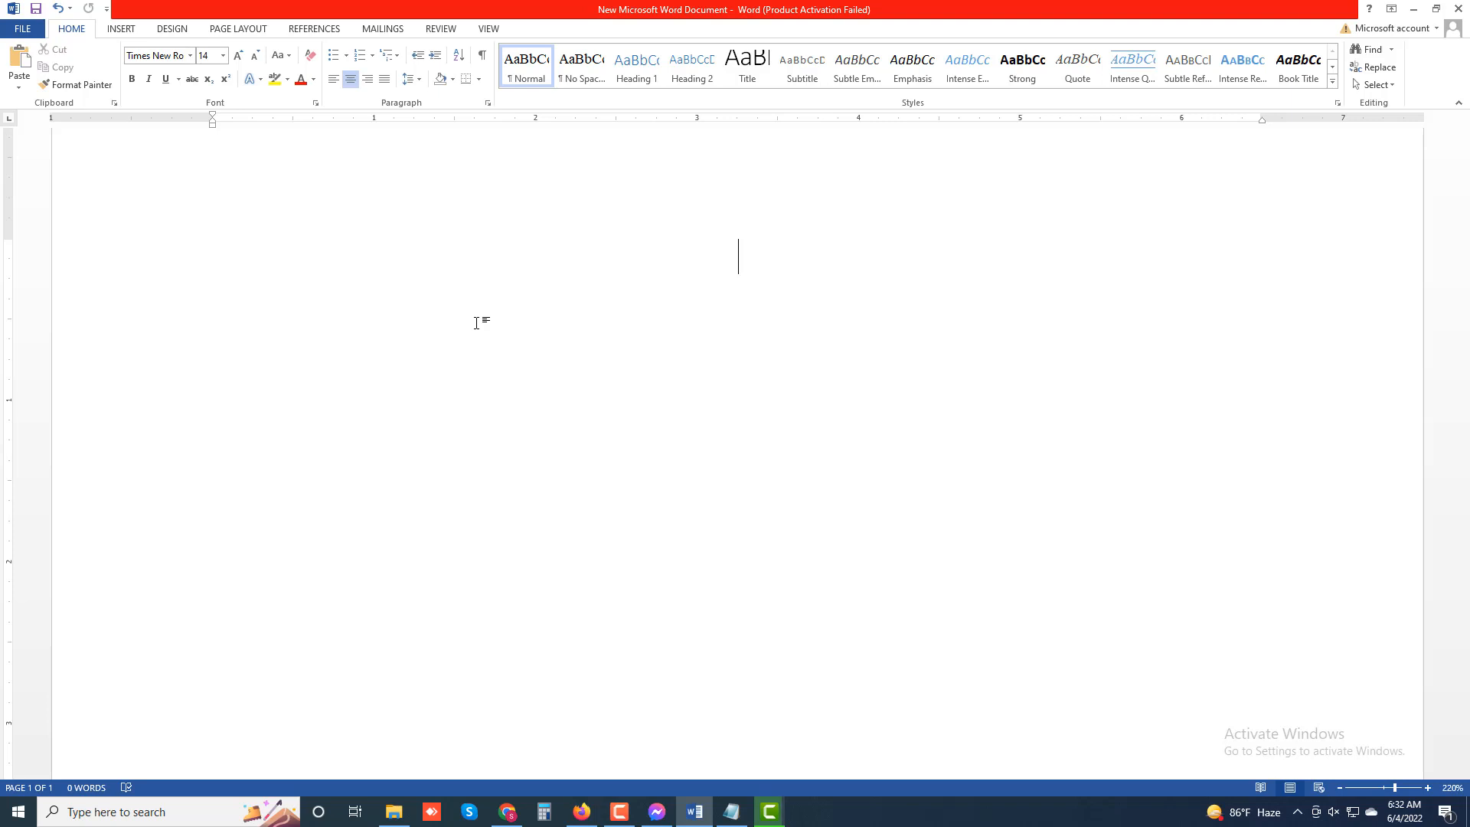
Enter the centered title "Mute Yourself Using Zoom Keyboard Shortcuts" on the first line of the blank document
type("Mute Yourself")
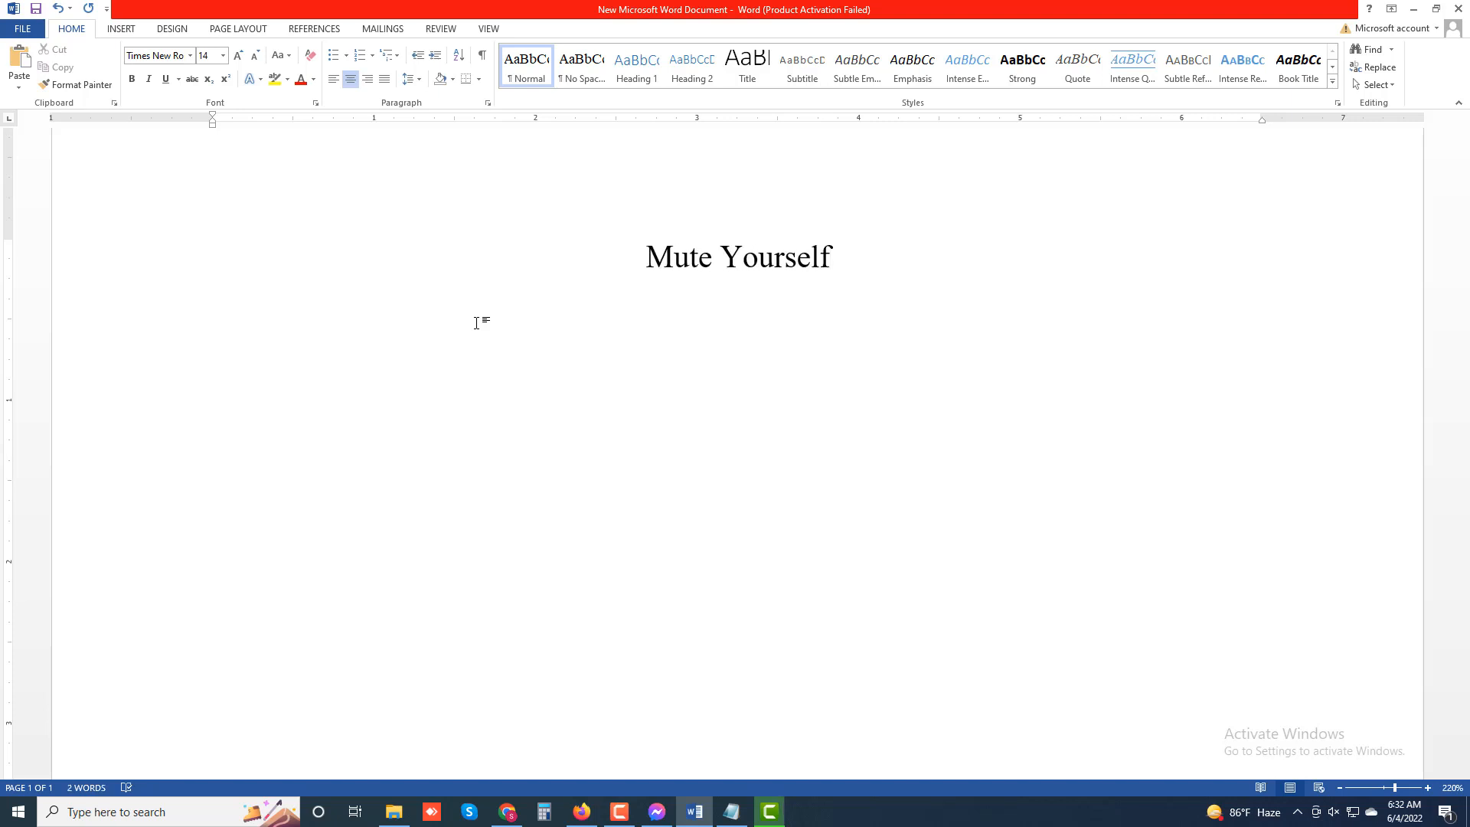
type(" Using ")
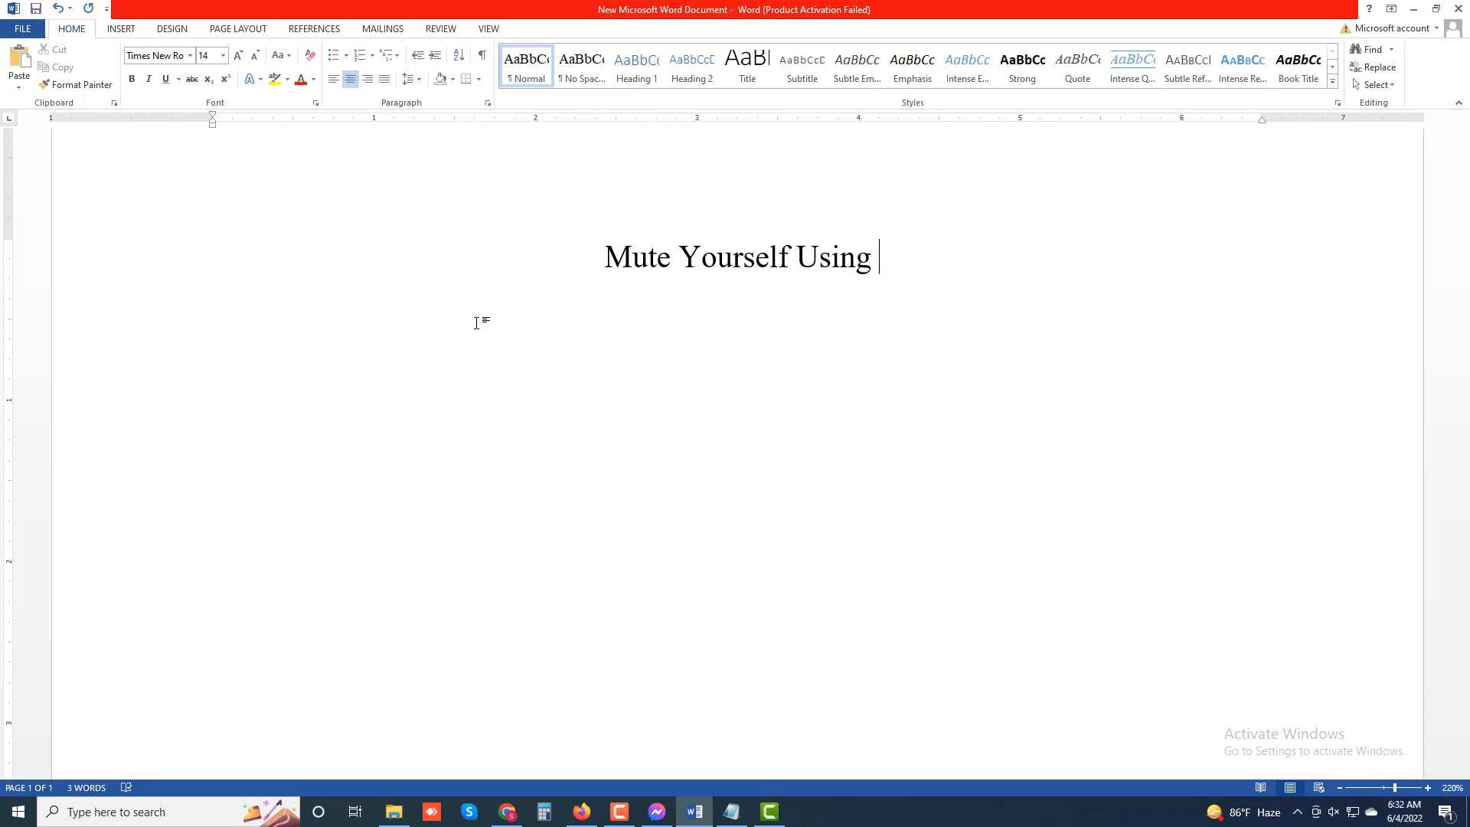
type("Zoom ")
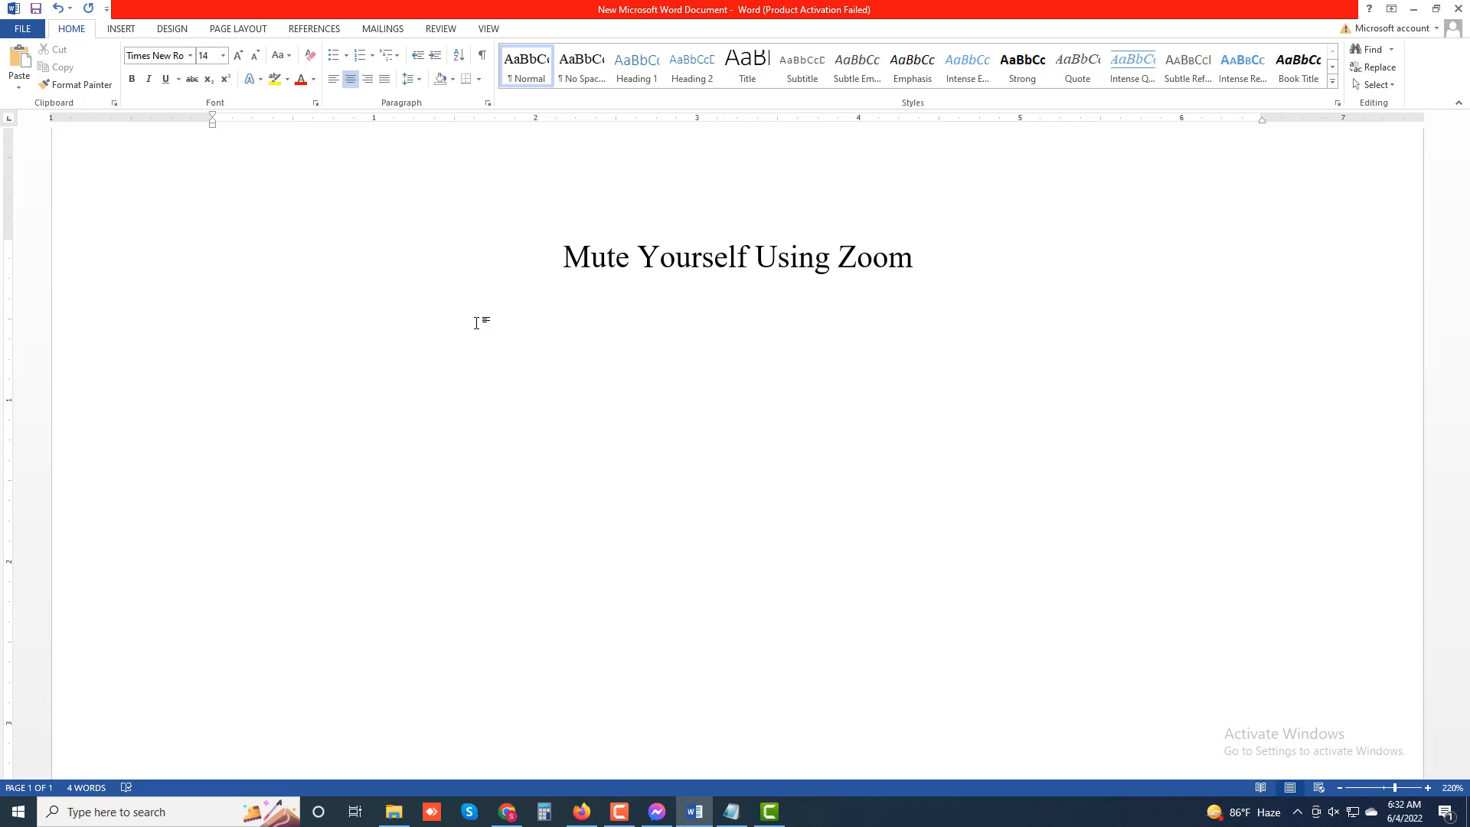
type("Keyboa")
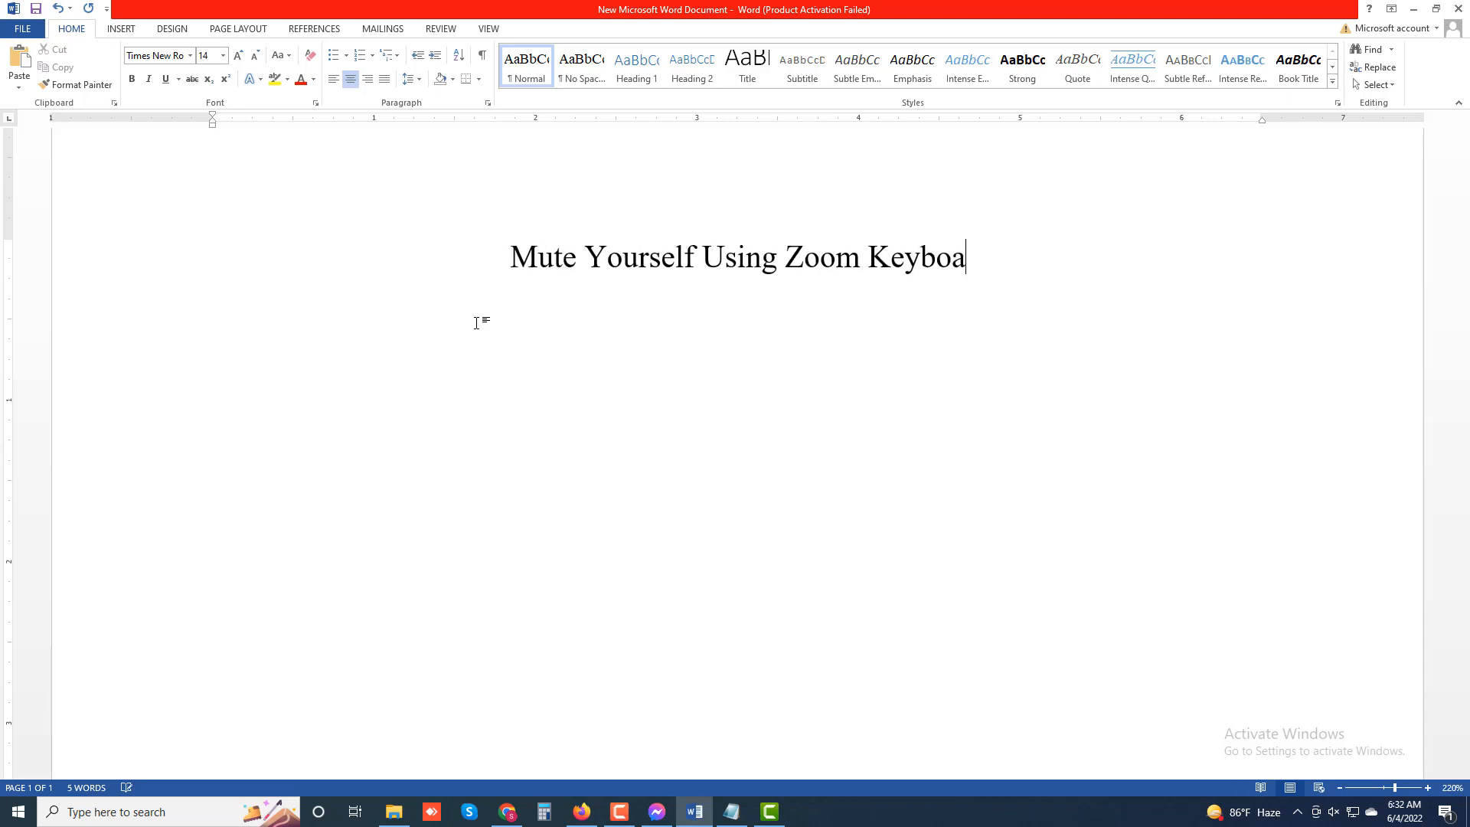
type("rd s")
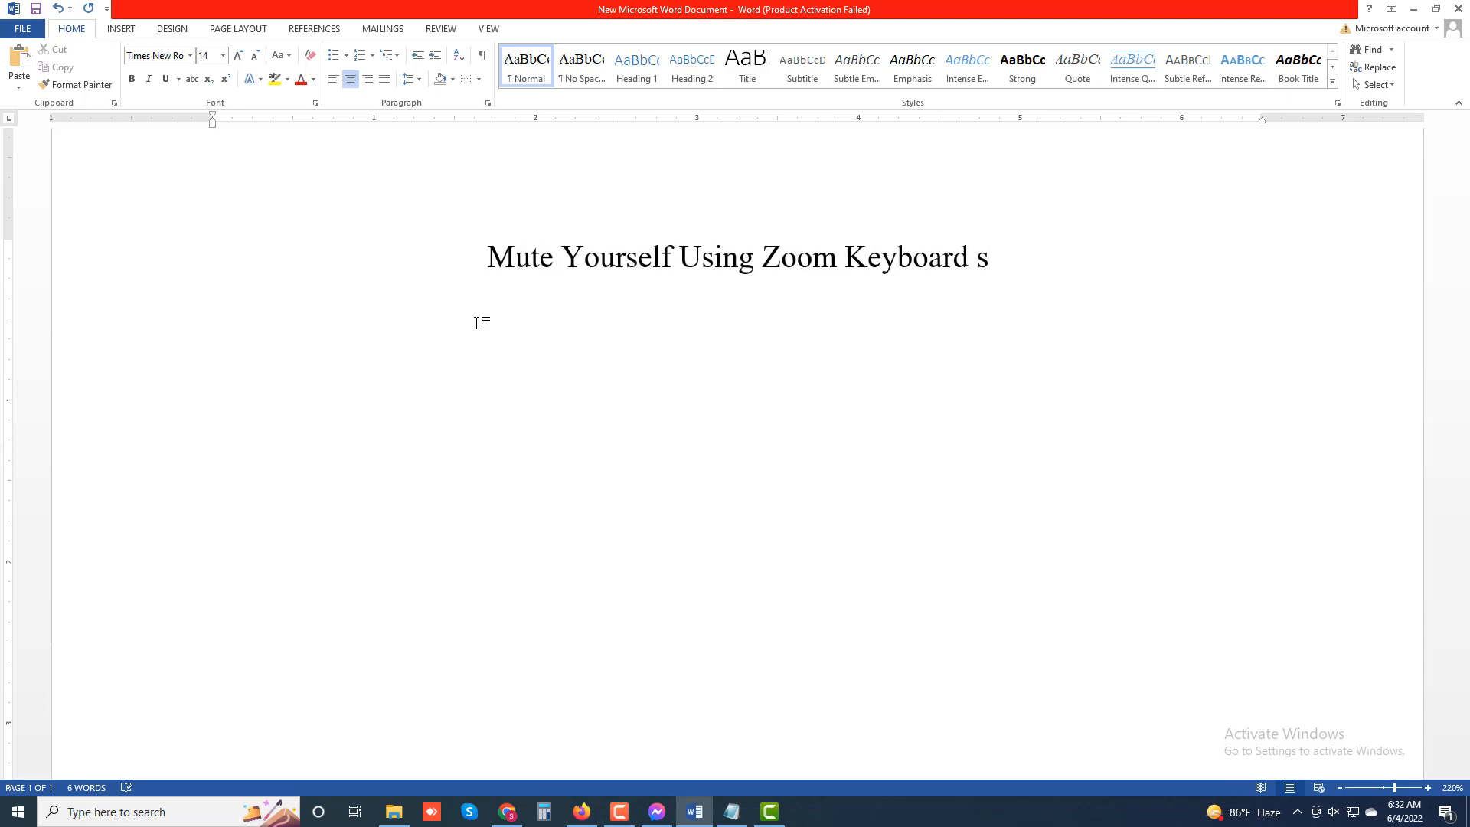
key("BackSpace")
type("S")
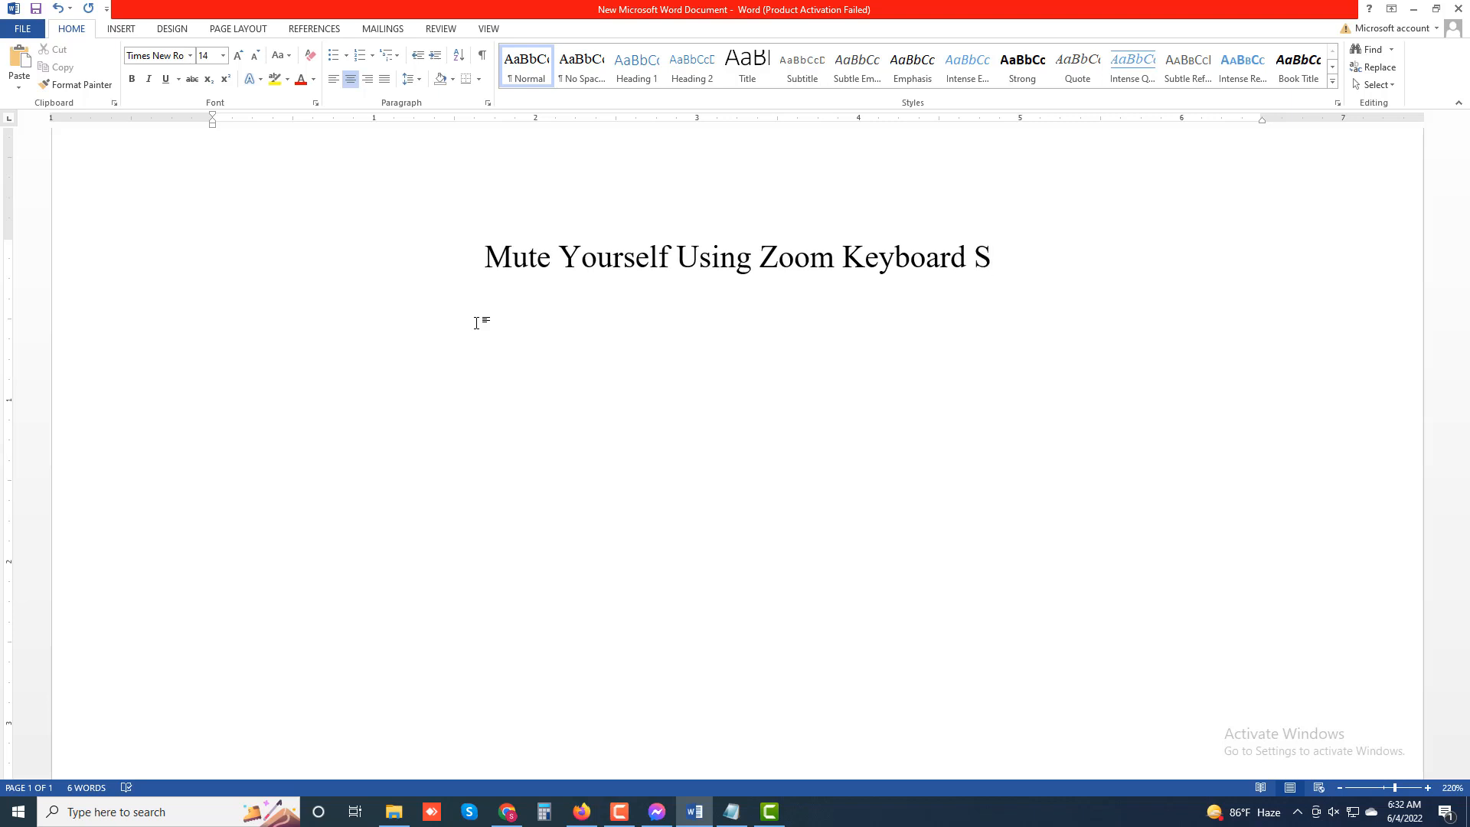
type("hortcuts")
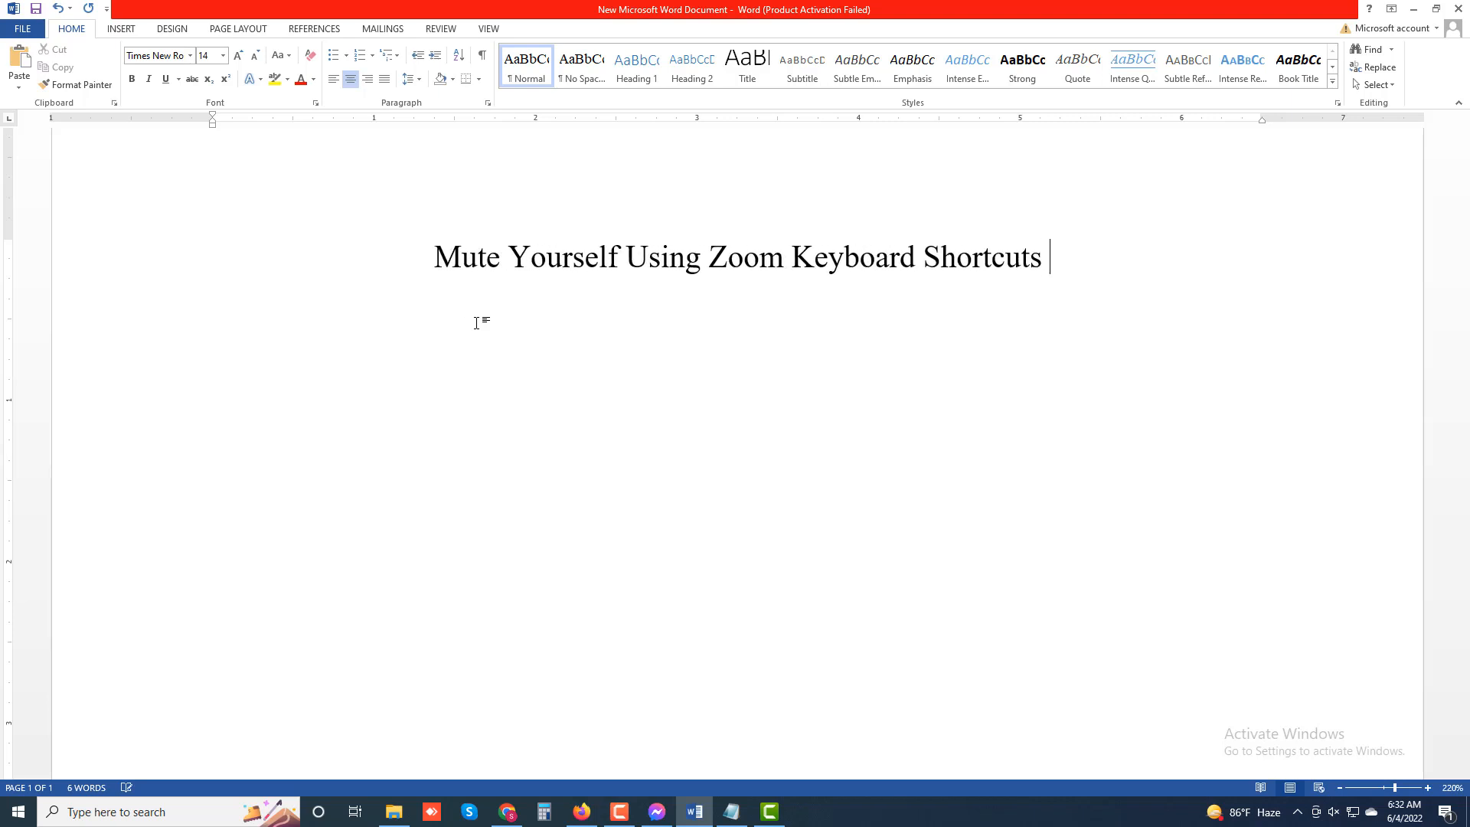
Start a justified paragraph below the title with "There are several helpful Zoom keyboard shortcuts on both Mac and PC."
key("Return")
key("ctrl+j")
key("BackSpace")
type("There ")
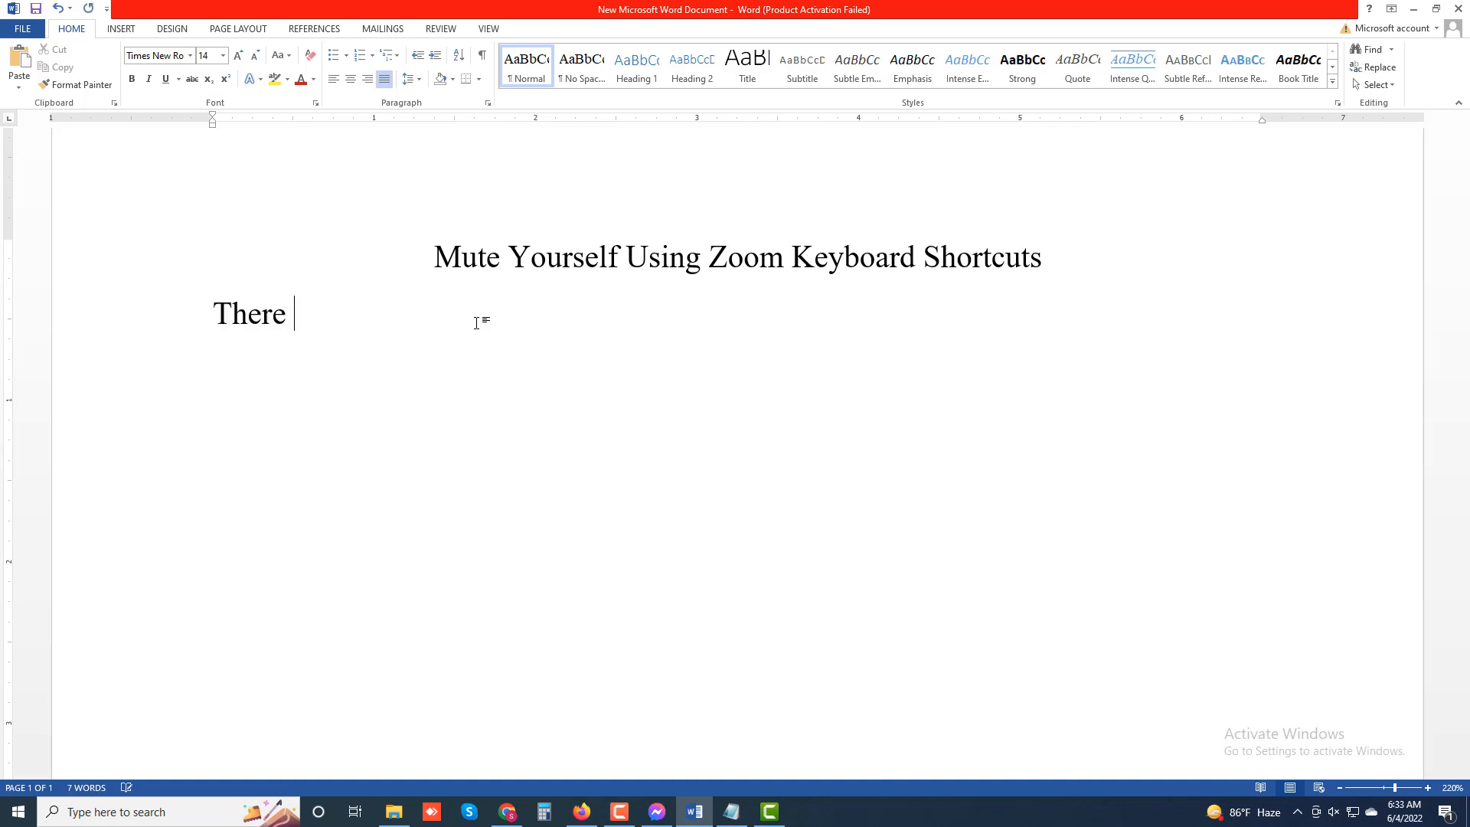
type("are seve")
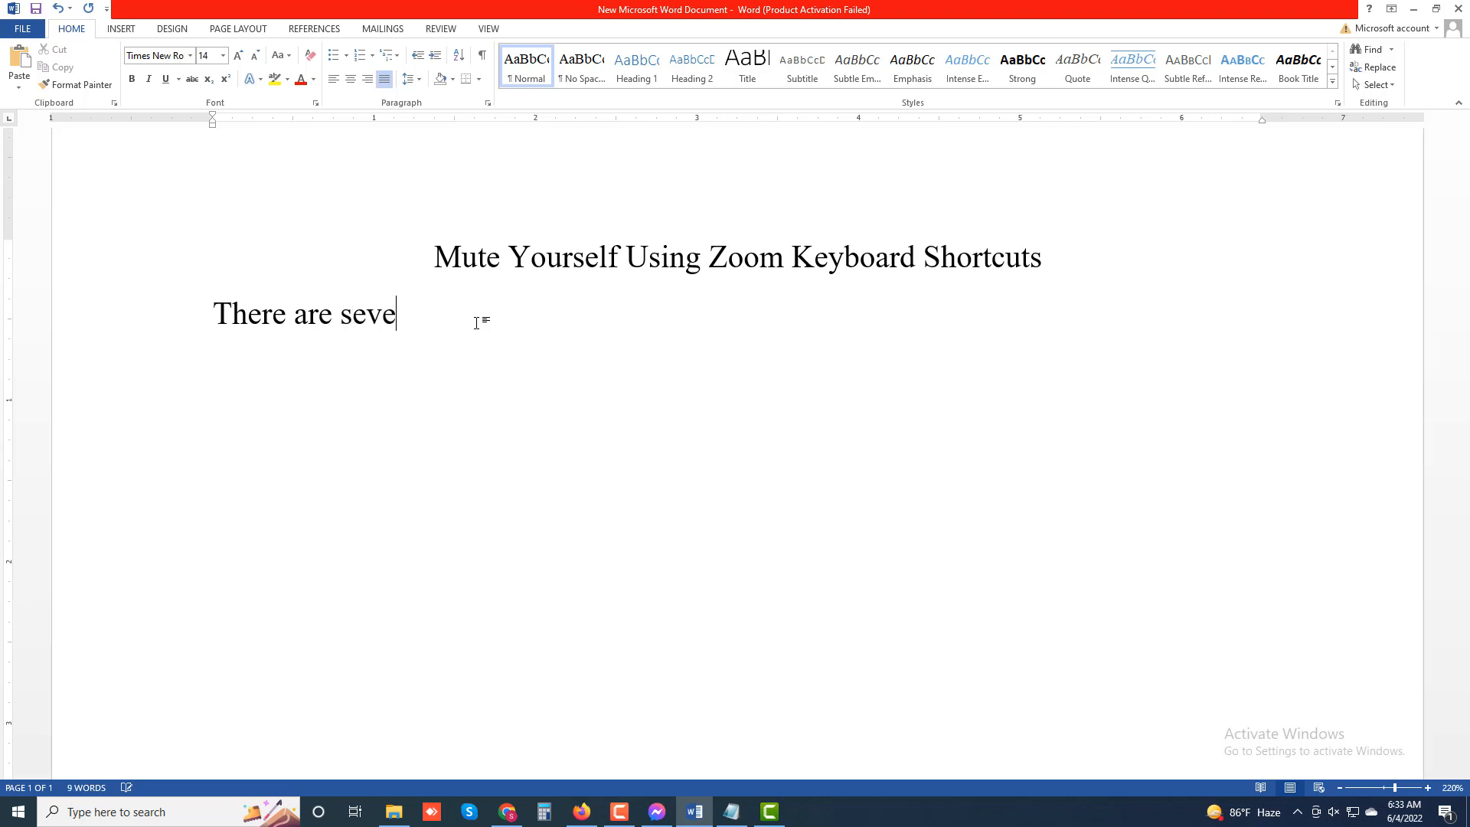
type("ral helkp")
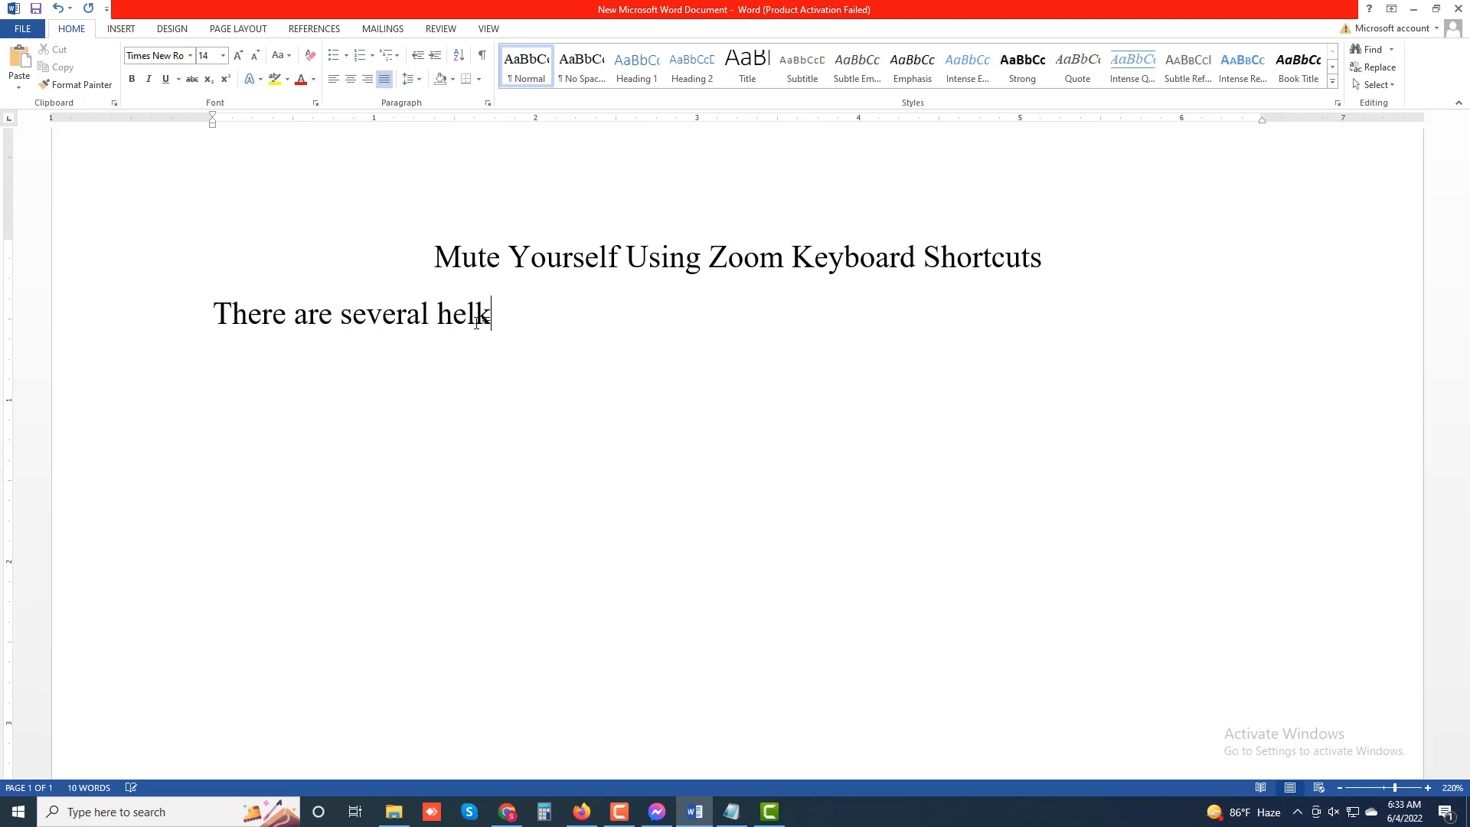
key("BackSpace")
key("BackSpace")
type("pful z")
key("BackSpace")
type("Zoom k")
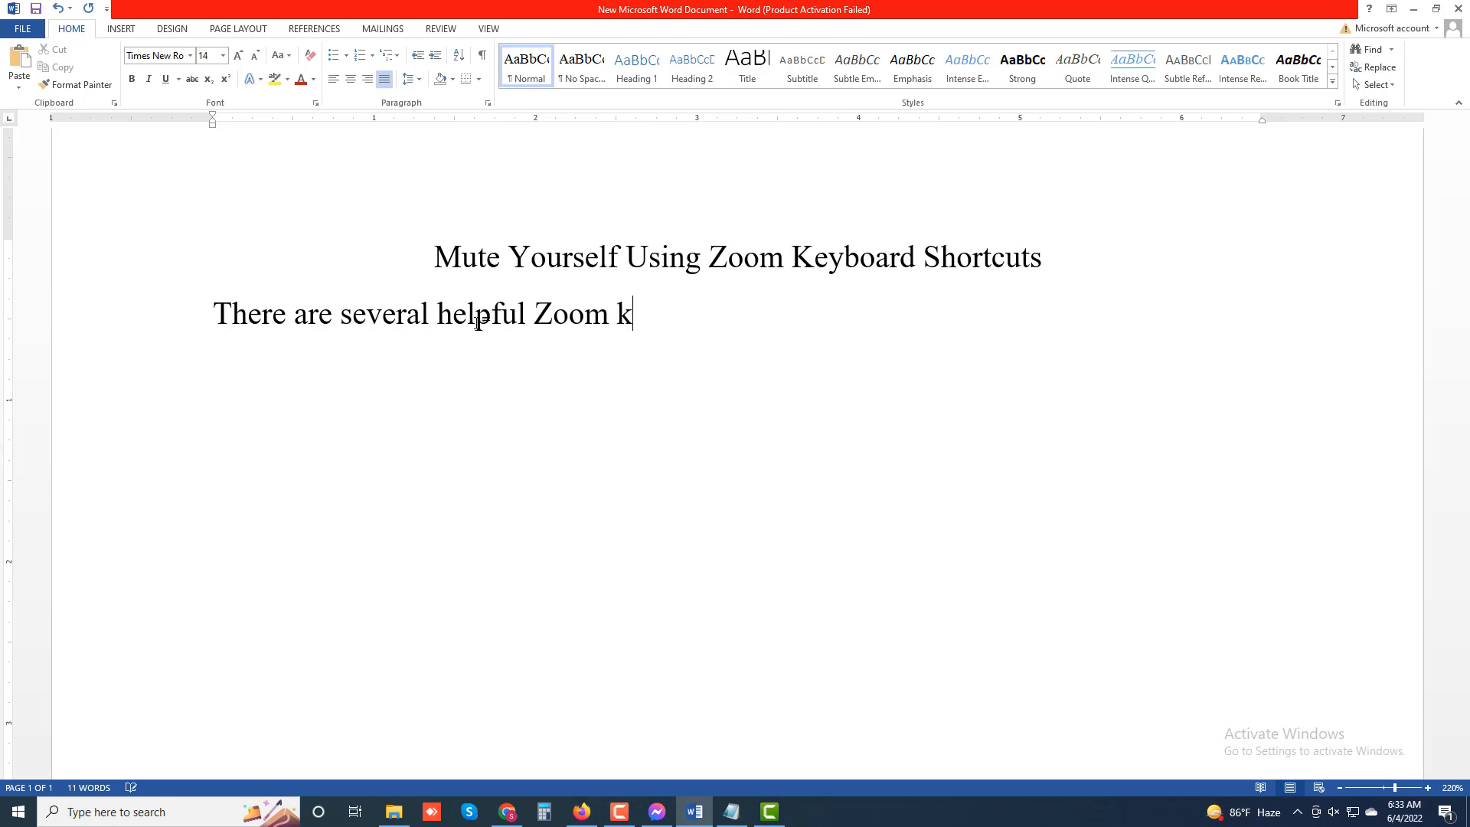
type("eyboard shor")
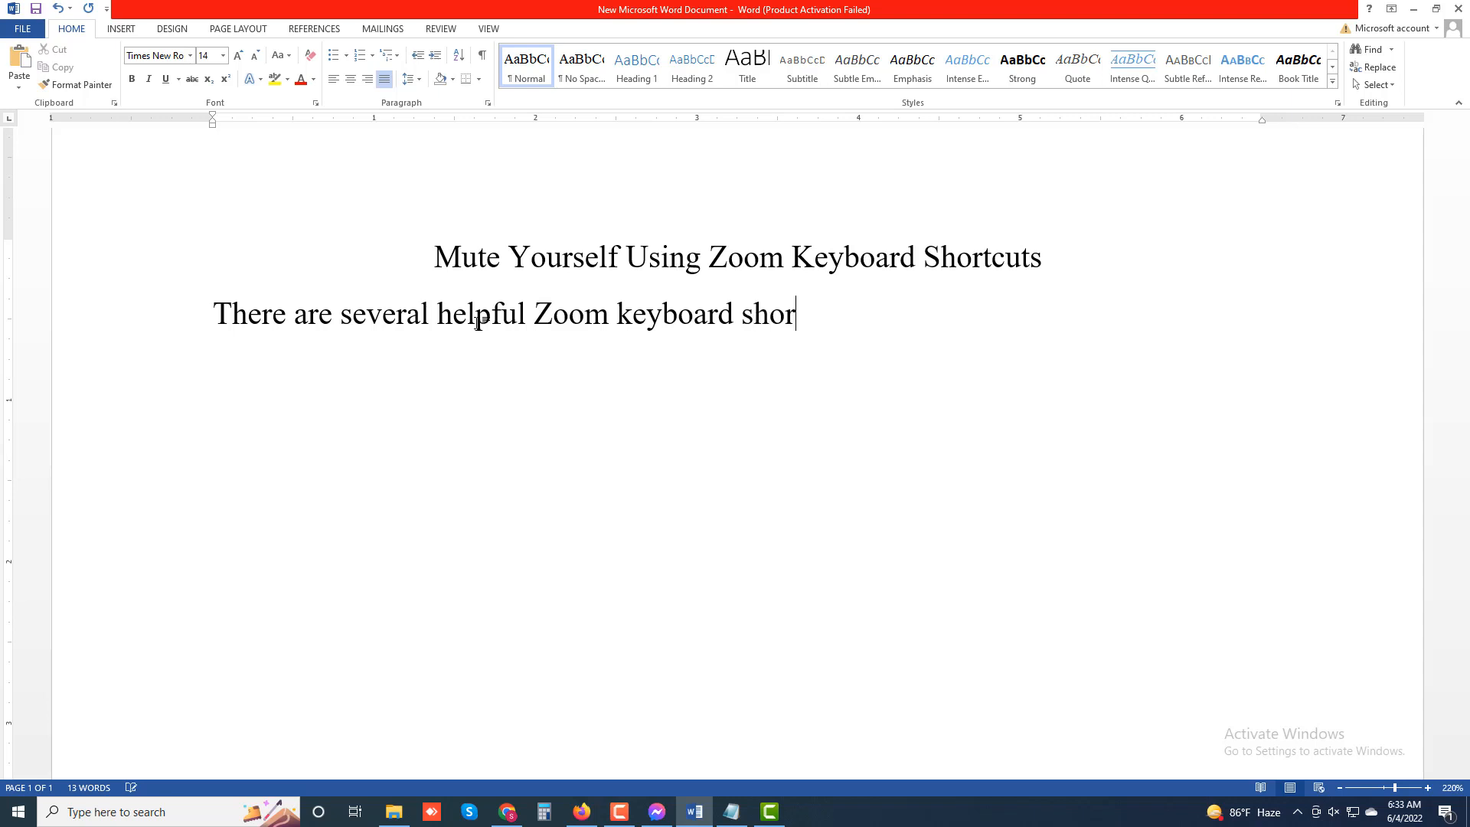
type("tcuts om")
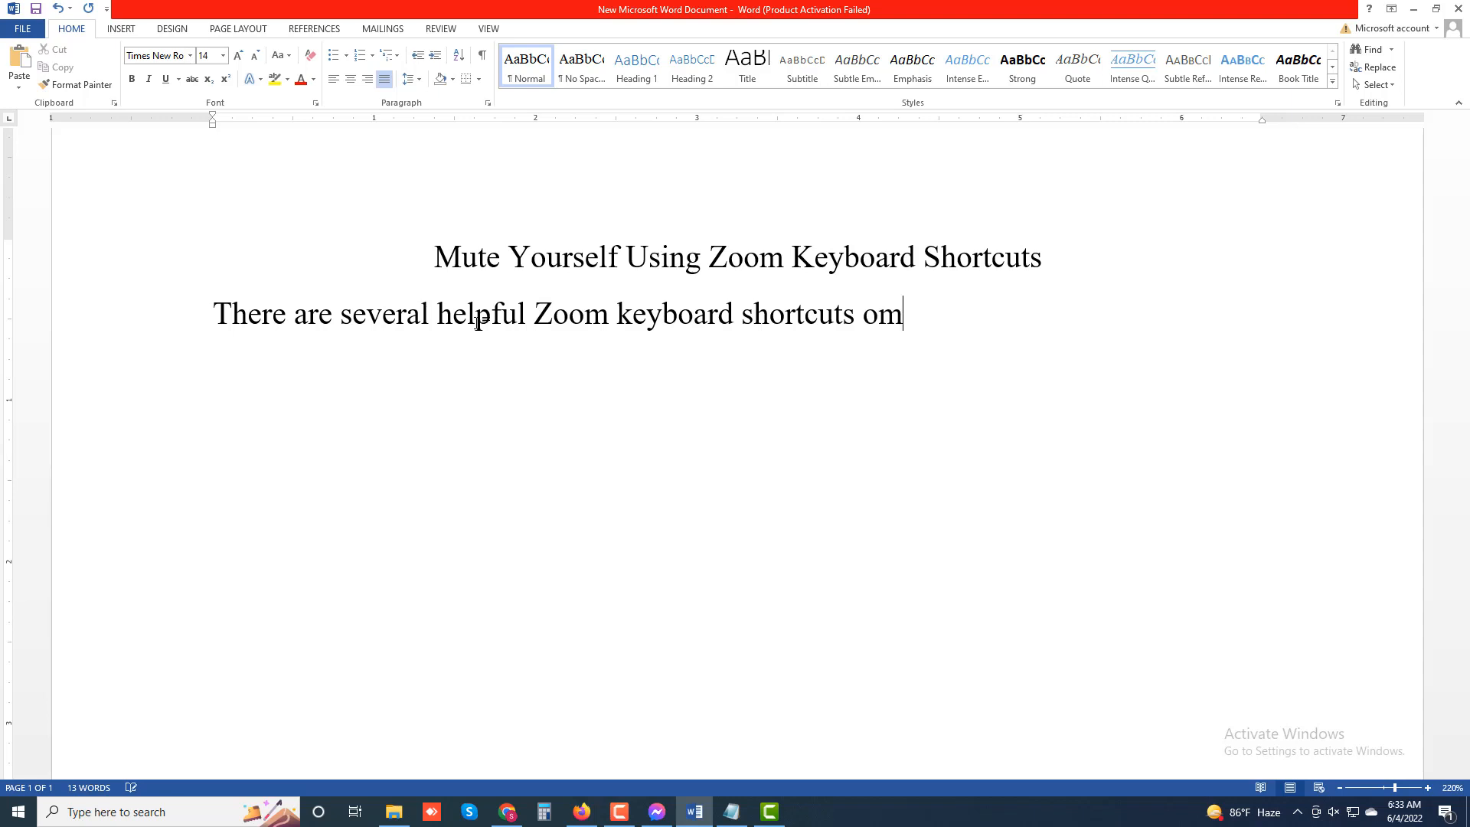
key("BackSpace")
type("n both Ma")
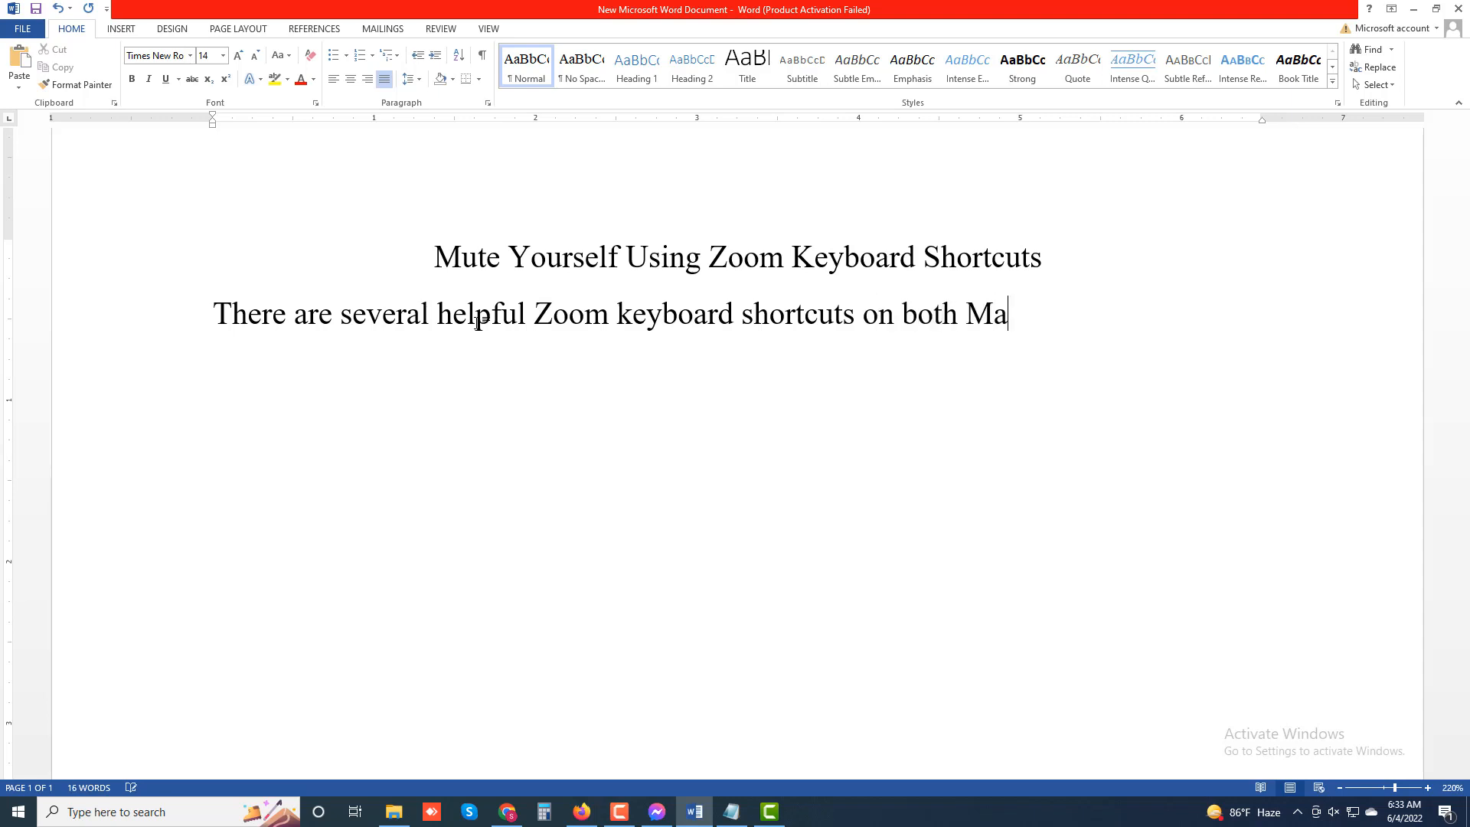
type("c and PC.")
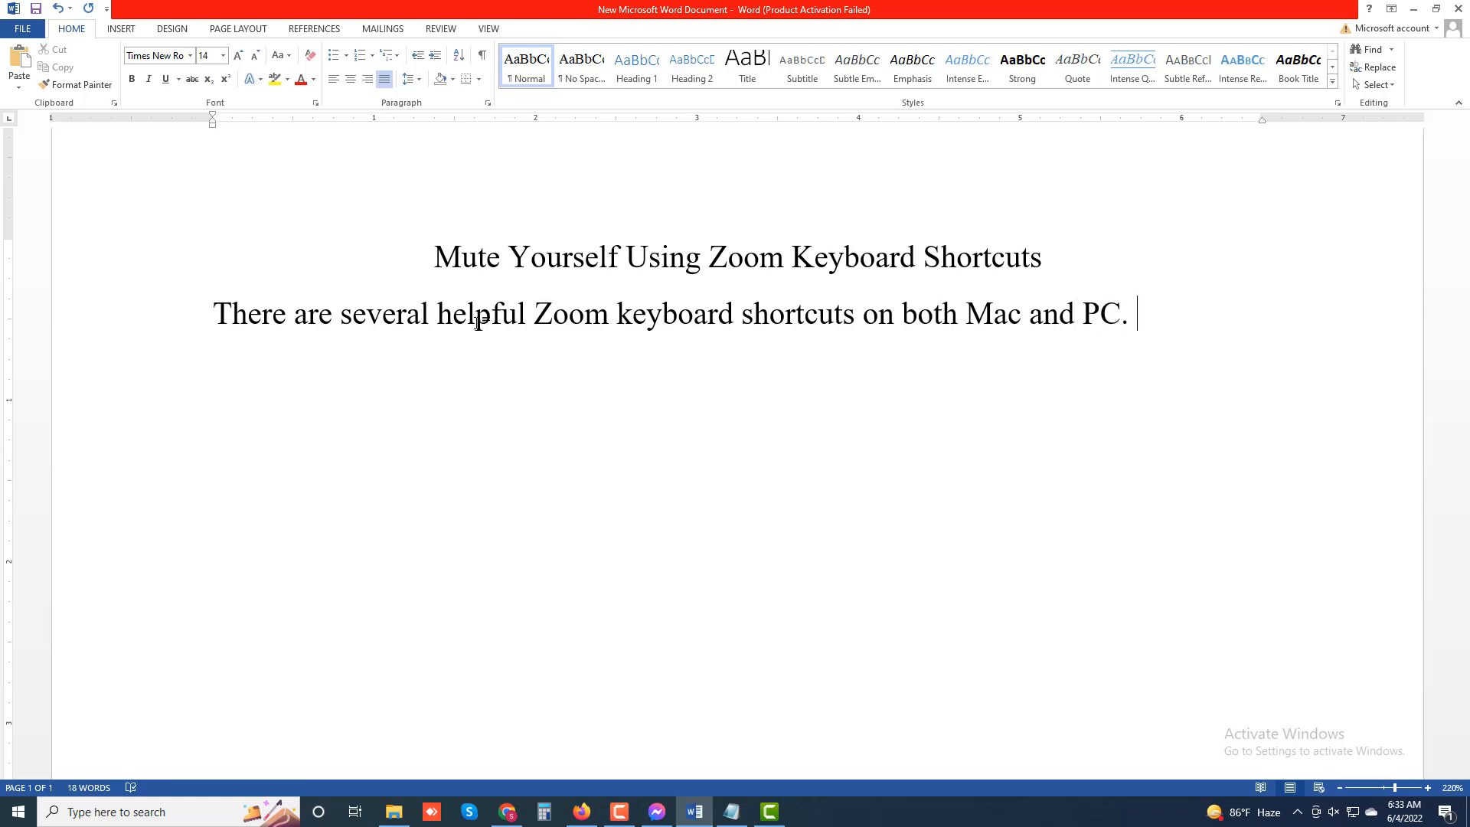
Continue the paragraph with the sentence "To mute yourself on Windows 10, press Alt+A." and begin another sentence with "To"
type("To mute yourse")
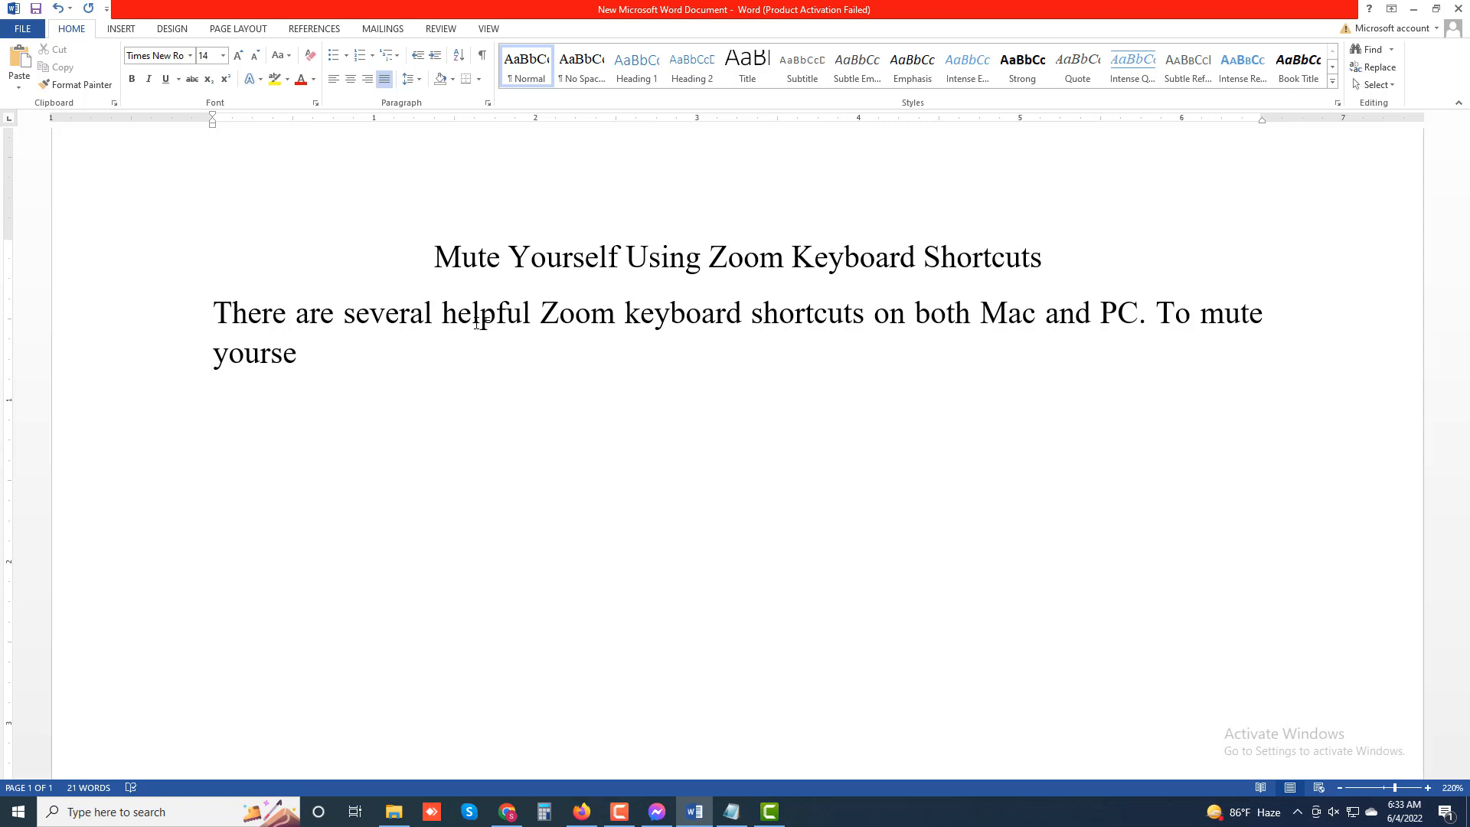
type("lf on Window")
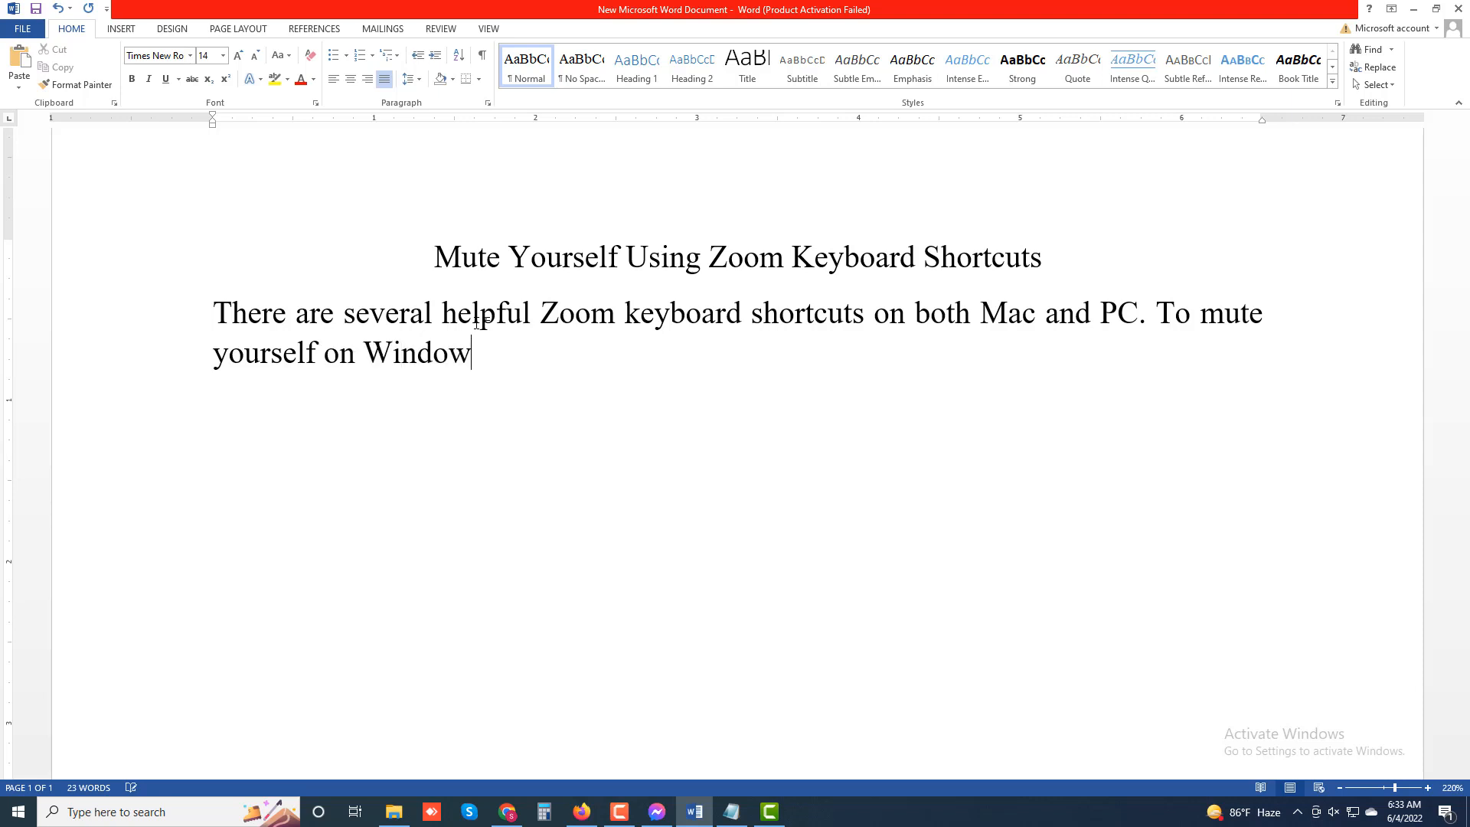
type("s 10, press Al")
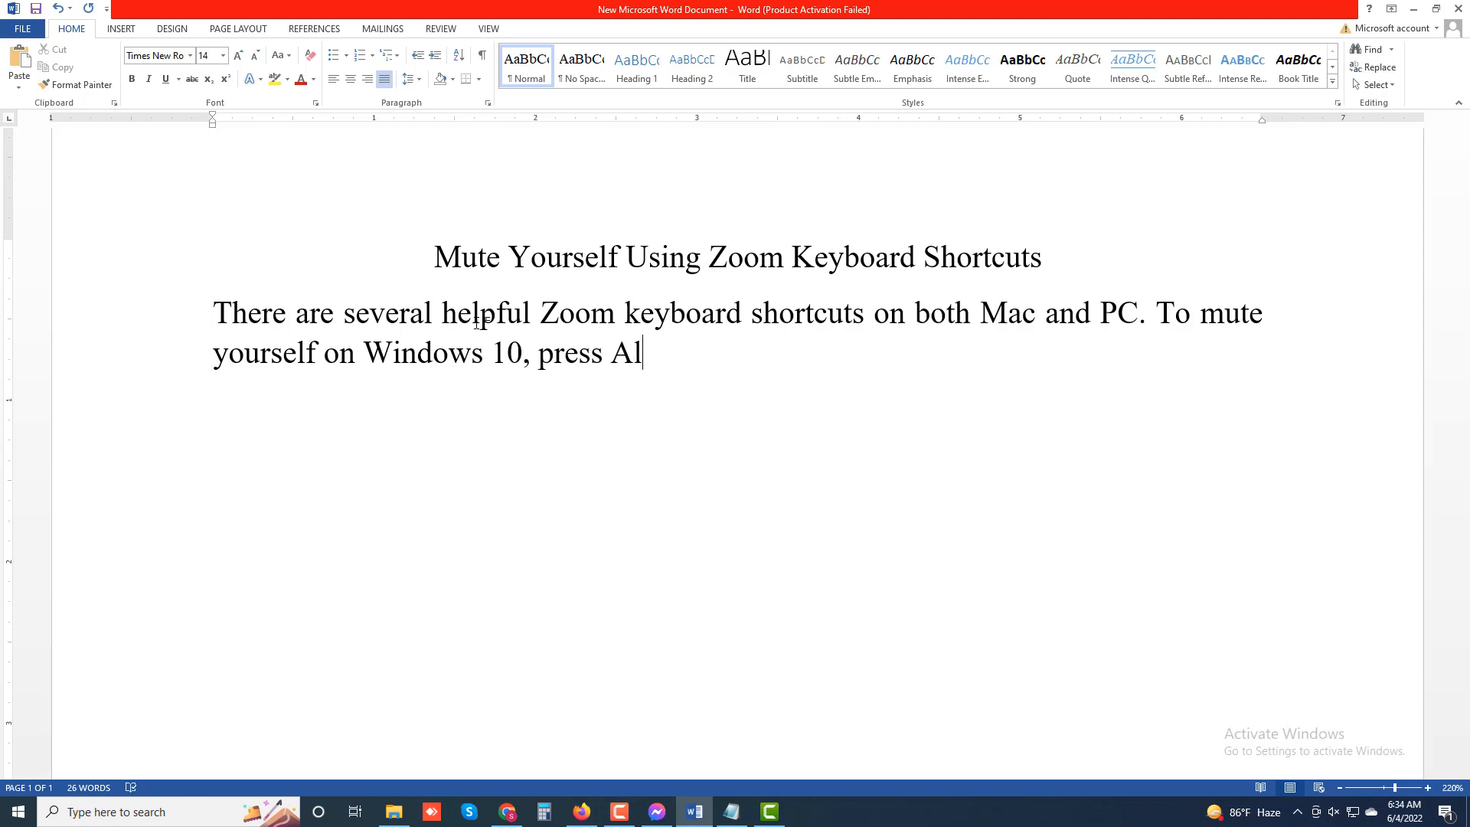
type("t+A. To")
Complete the sentence as "To mute audio on a Mac, press Shift + Command + A." and put spaces around the plus sign in "Alt+A"
type("mute")
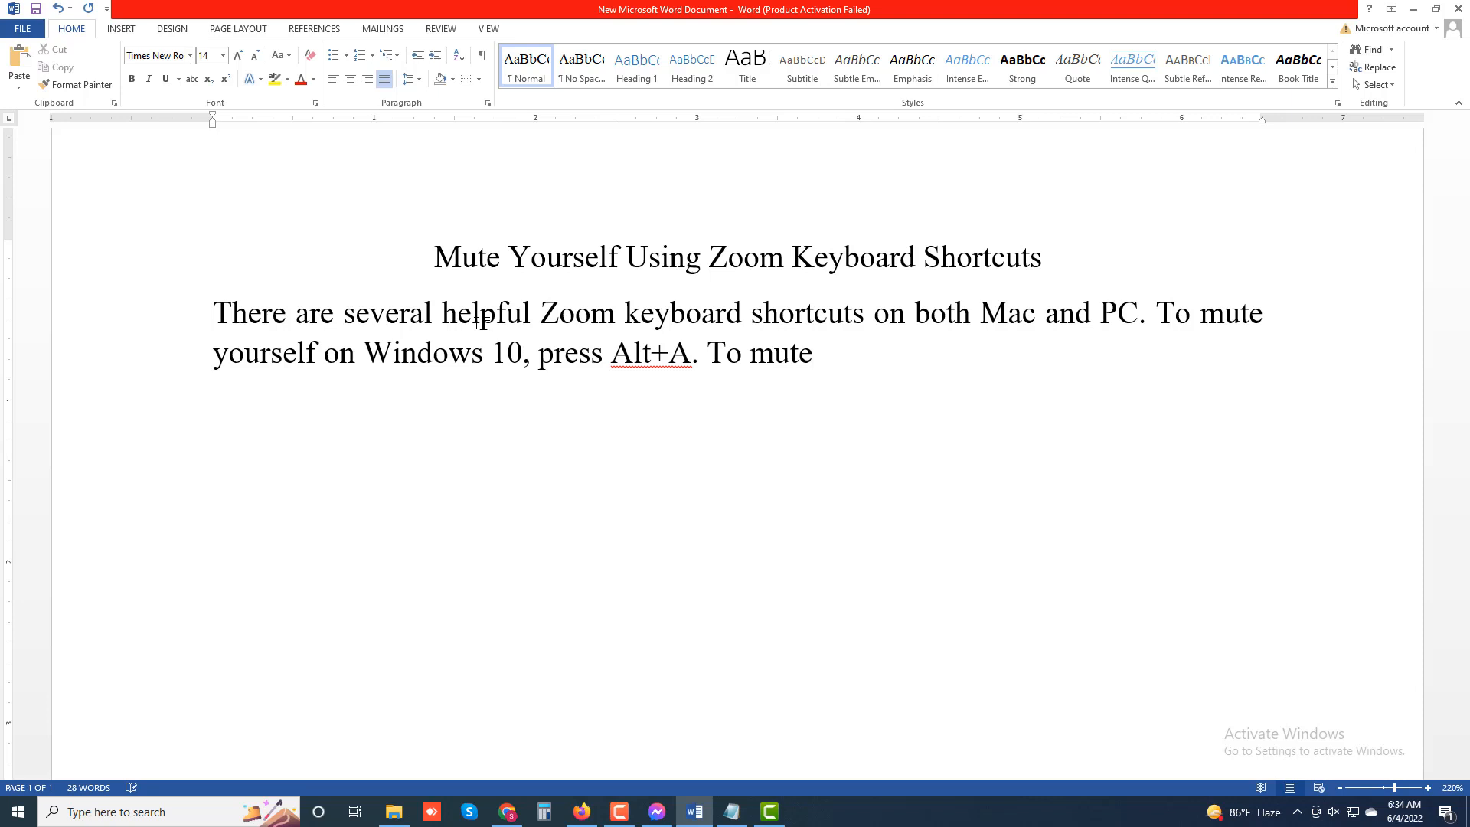
type(" audio on ")
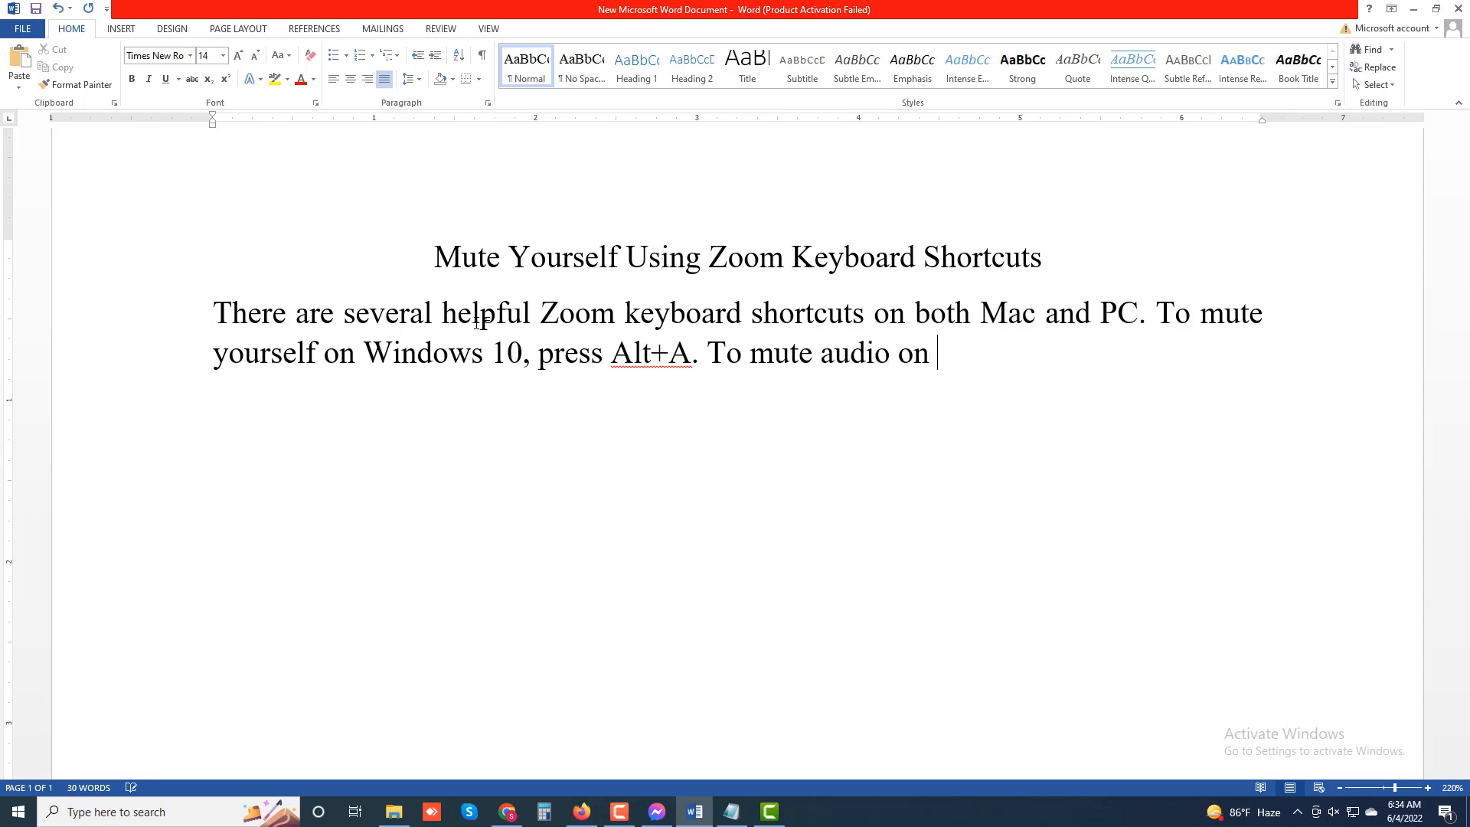
type("a MAc")
type(", ")
type(" press ")
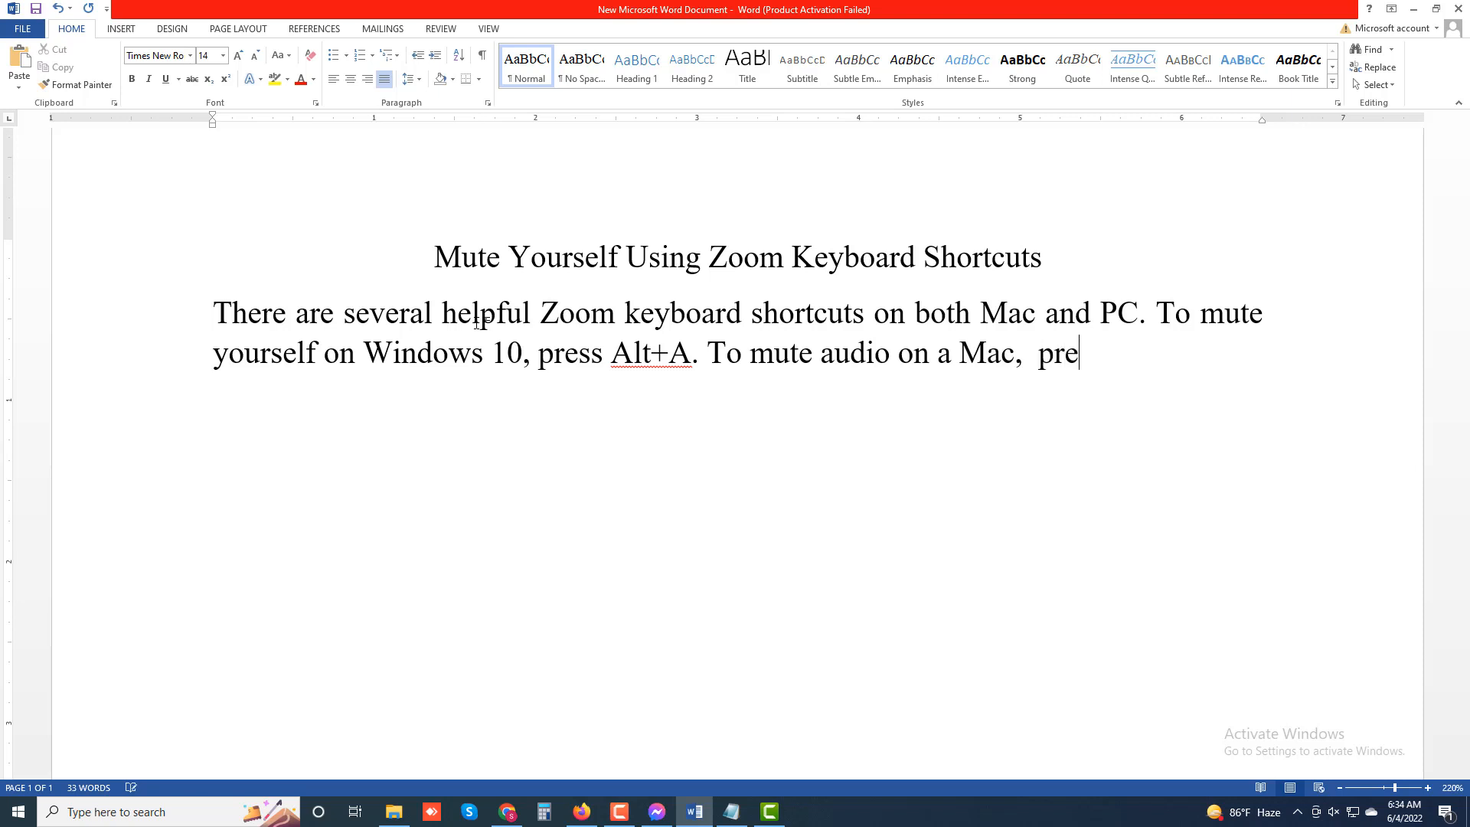
type("Shift ")
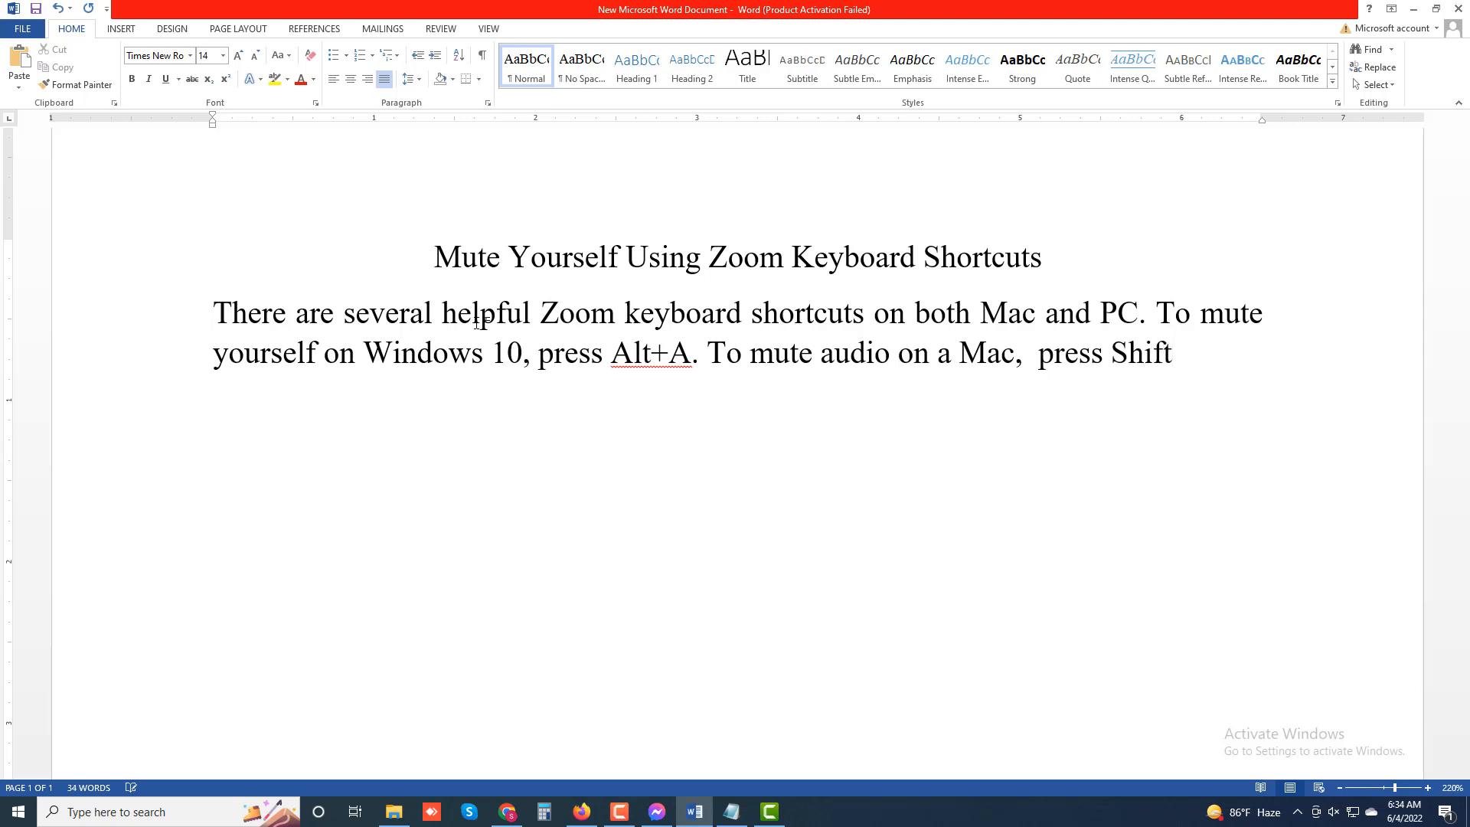
type("+ Comma")
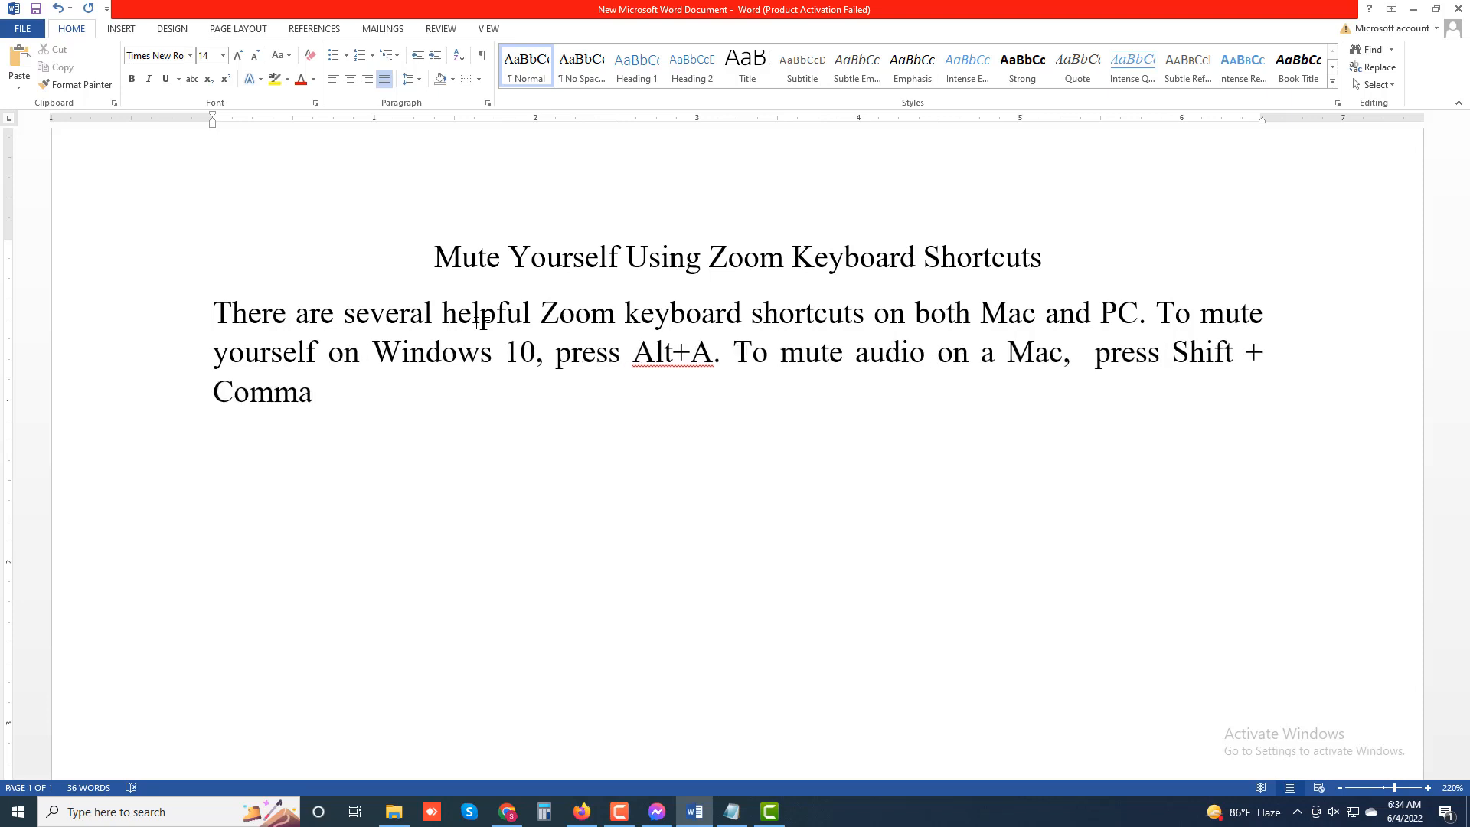
type("nd + A.")
key("Return")
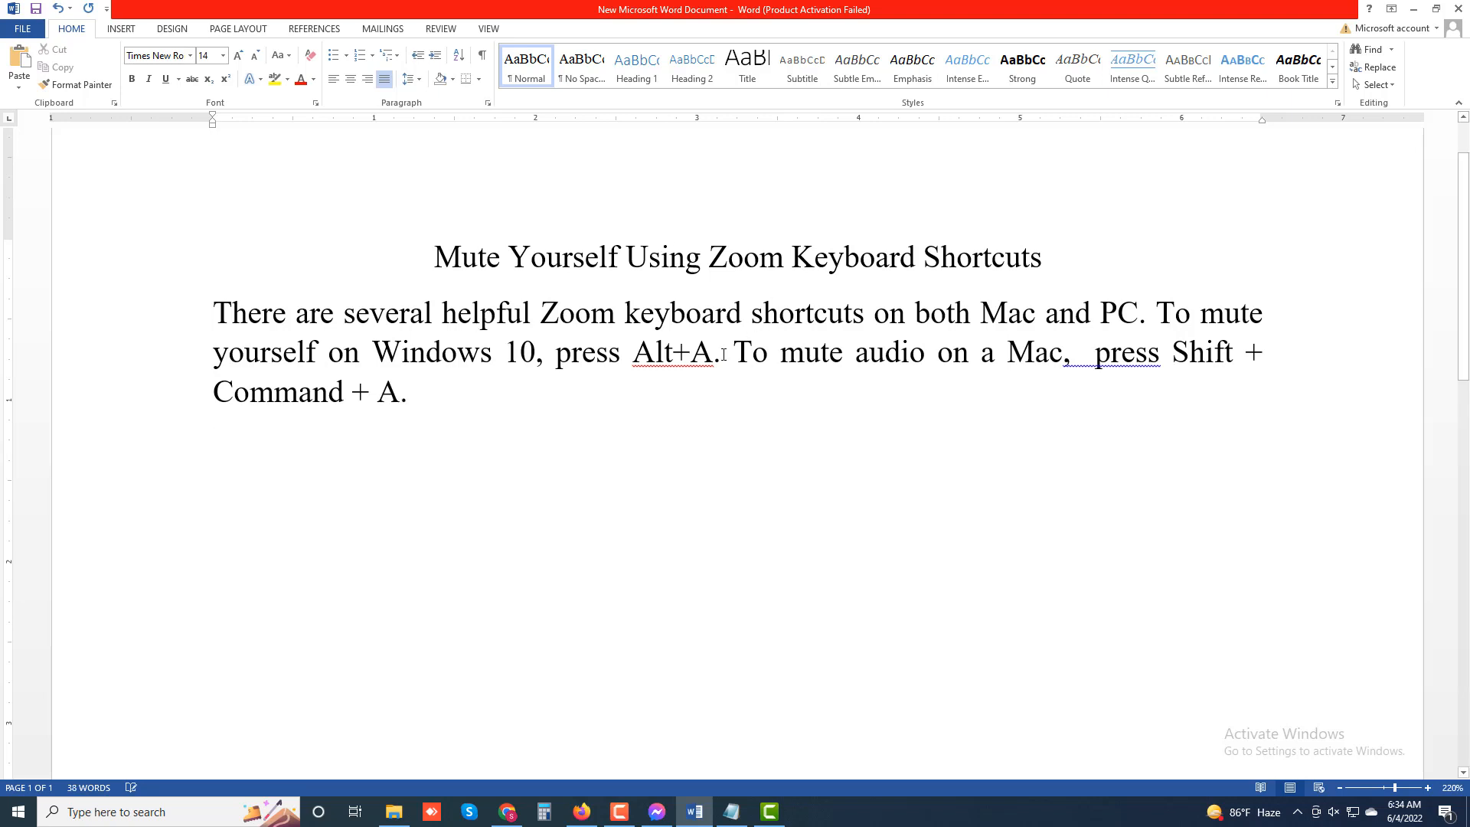
left_click(691, 353)
left_click(671, 354)
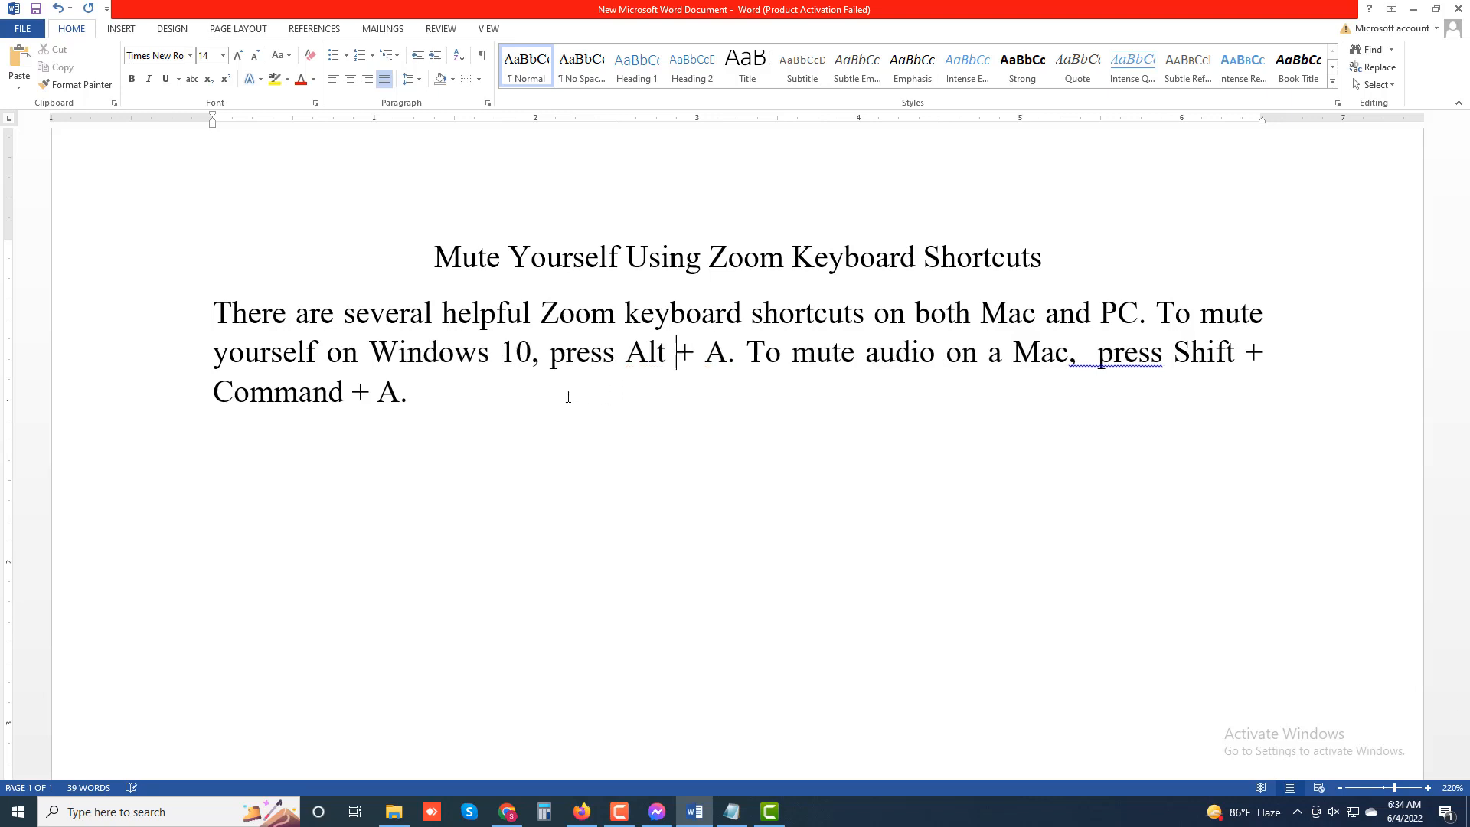
Add "There are plenty of other useful shortcuts and tips to use in Zoom," at the end of the paragraph
left_click(473, 397)
type("There are ")
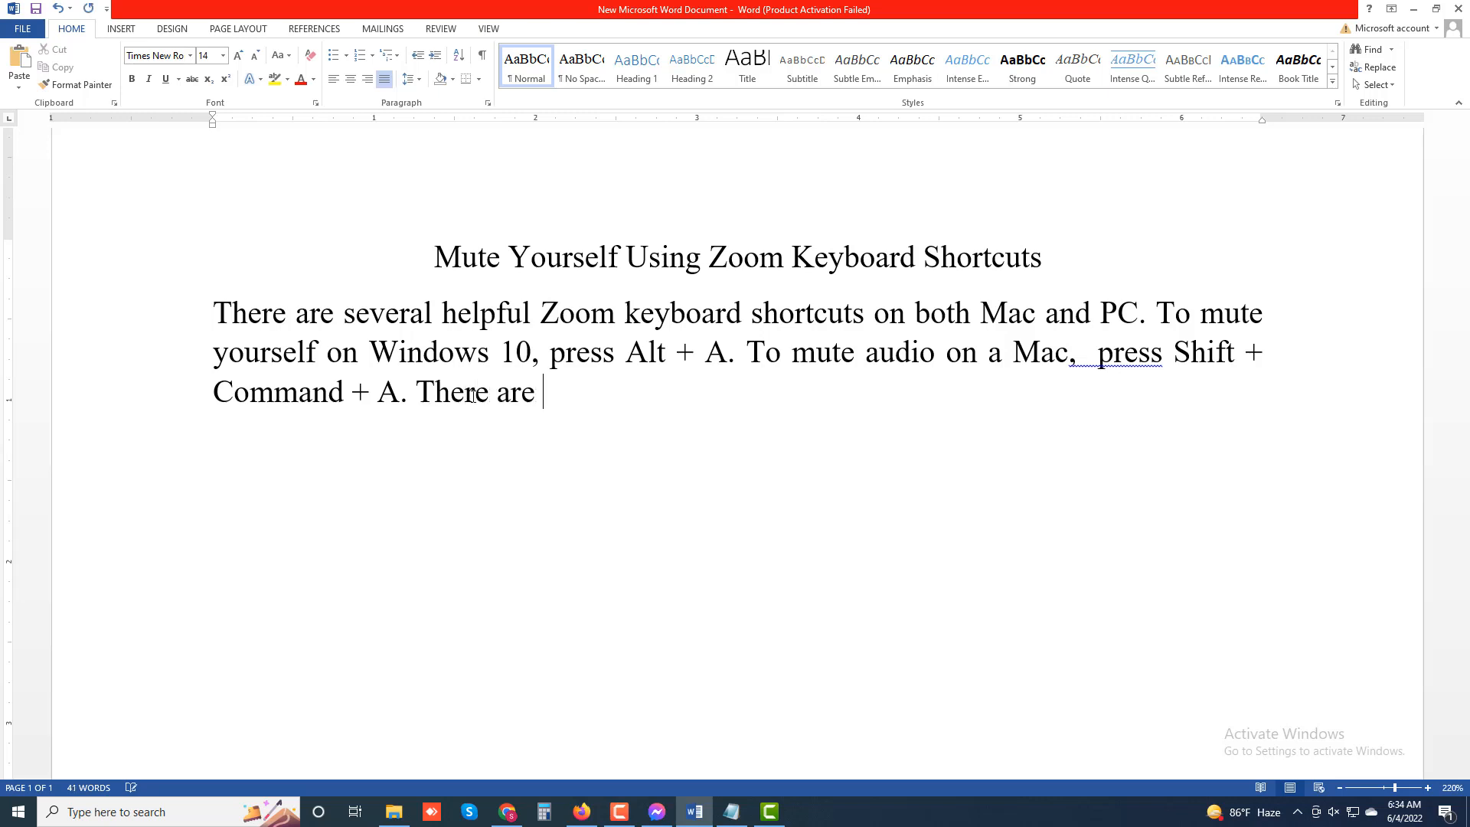
type("plenty of the")
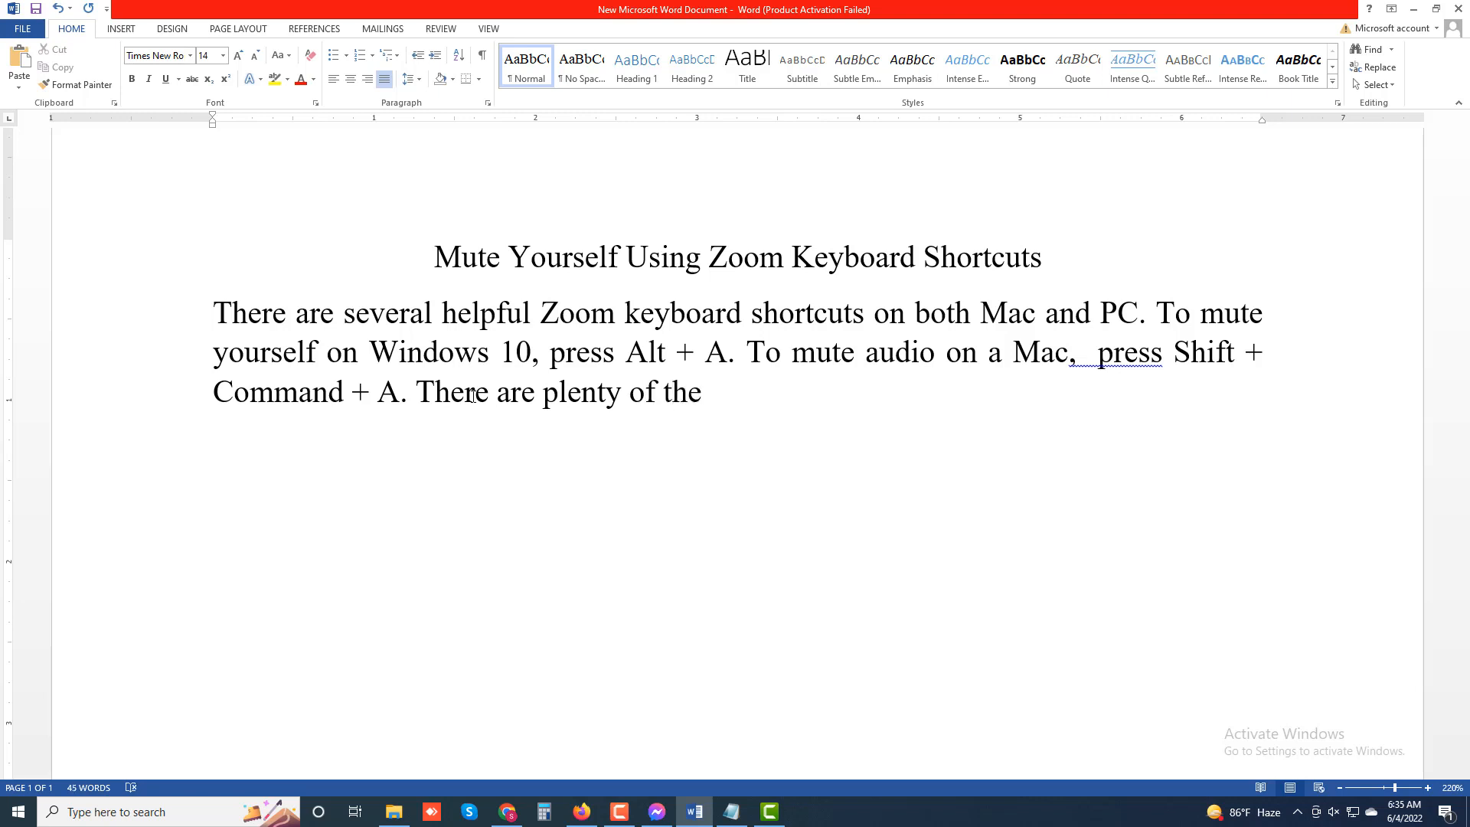
key("BackSpace")
key("BackSpace")
key("BackSpace")
type("other usefu")
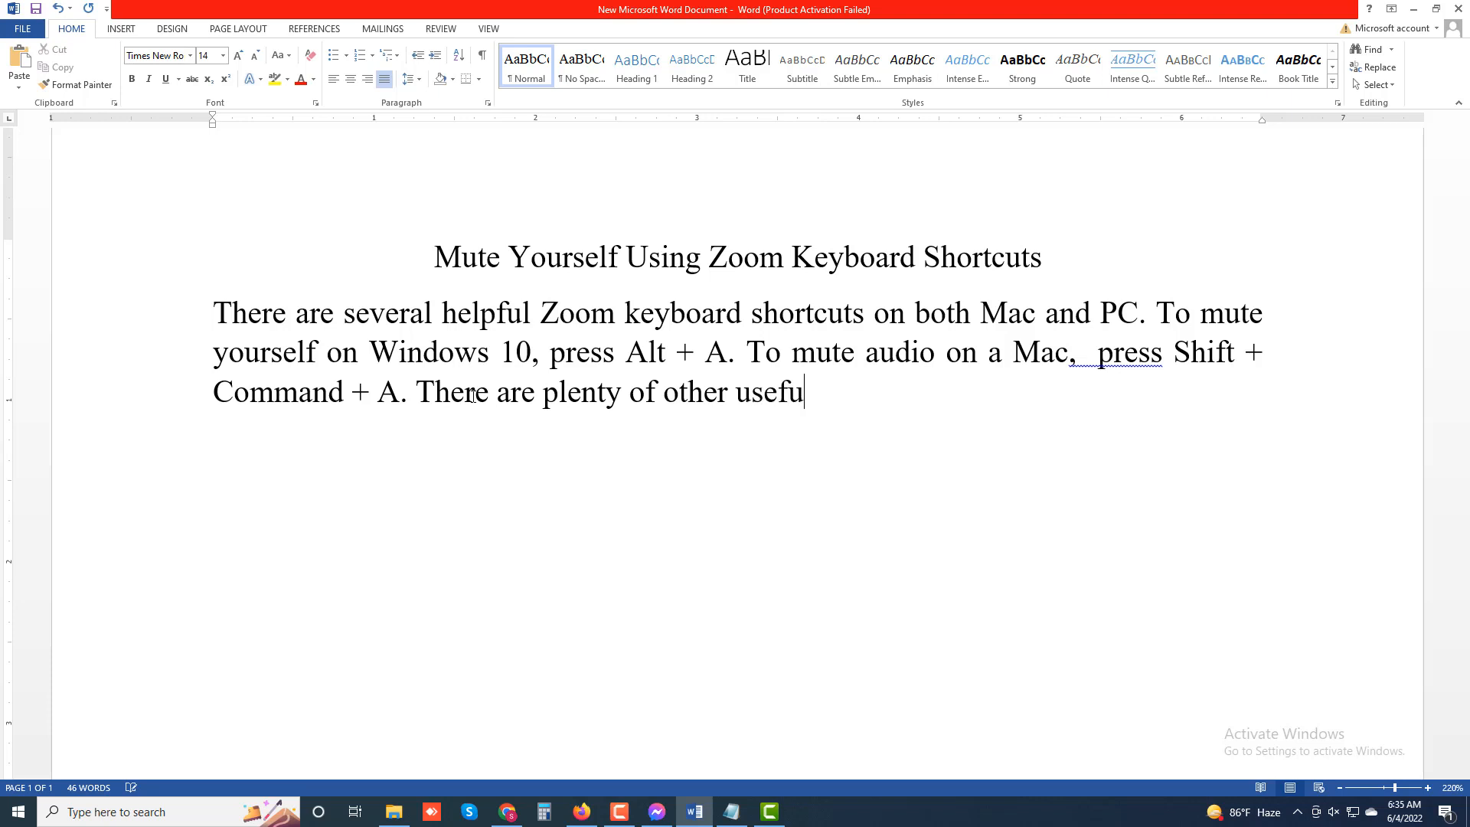
type("l shortcuuts")
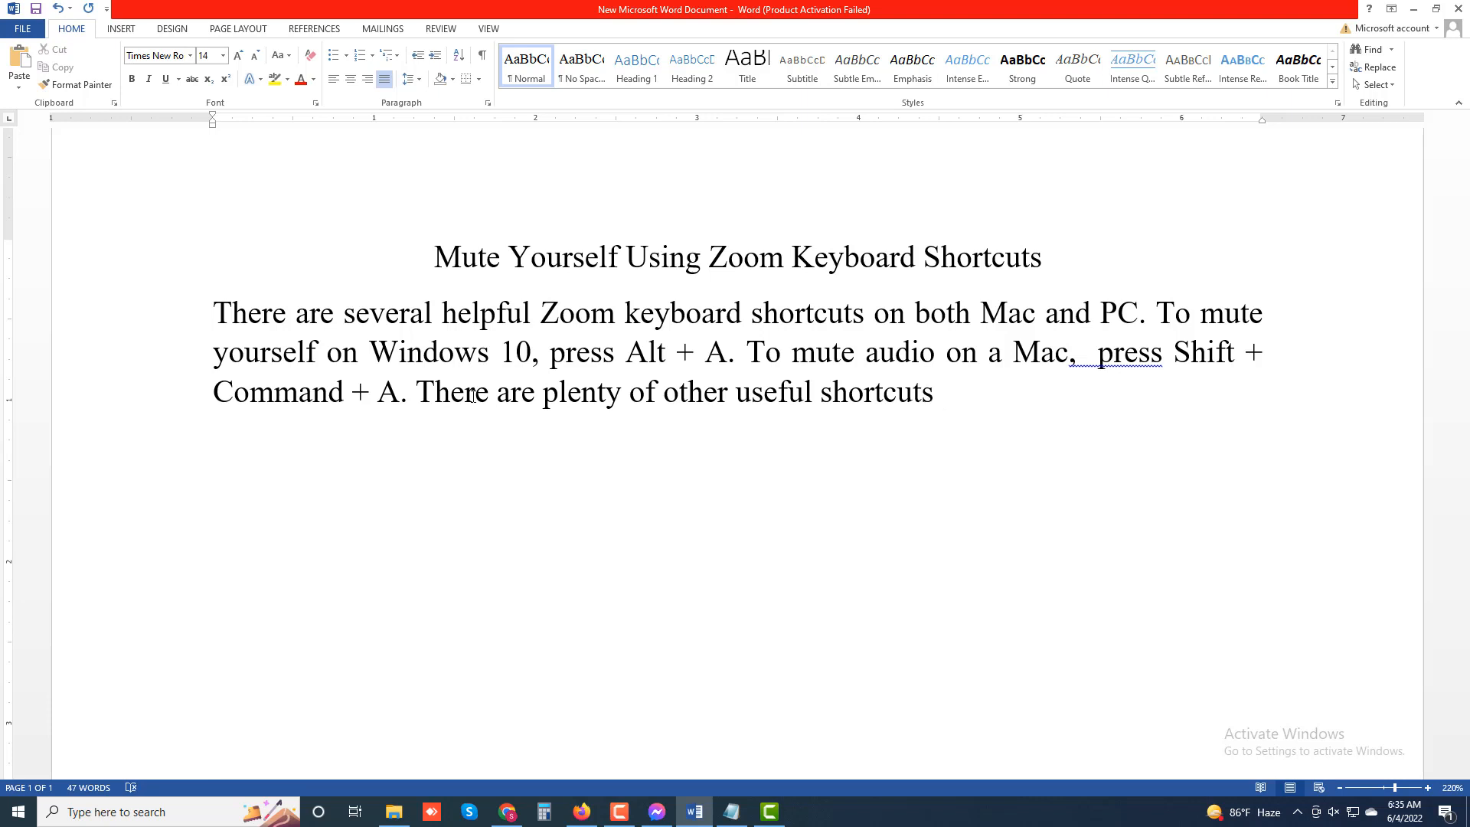
type(" and tips to use")
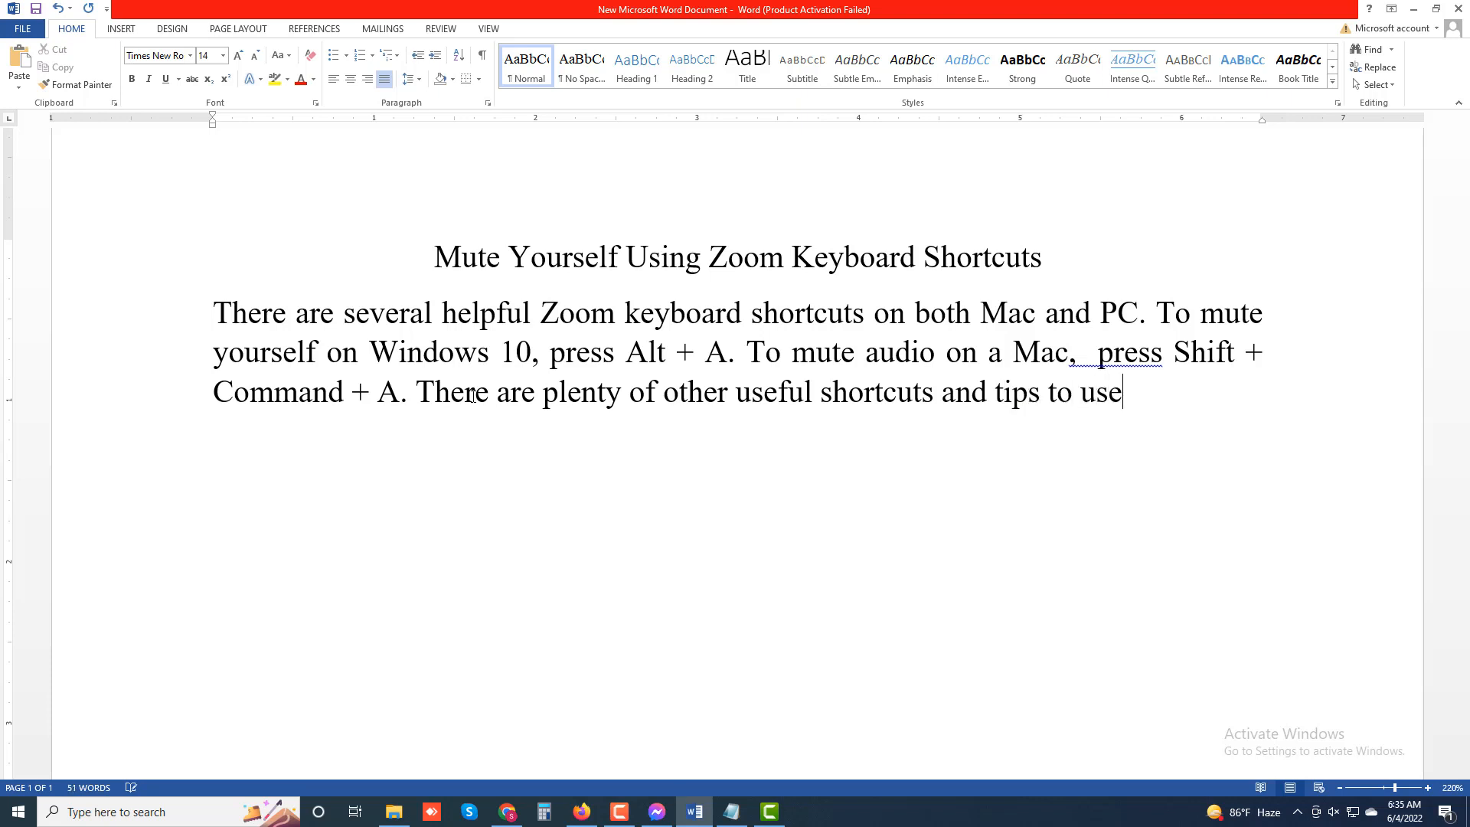
type(" in Zoom,")
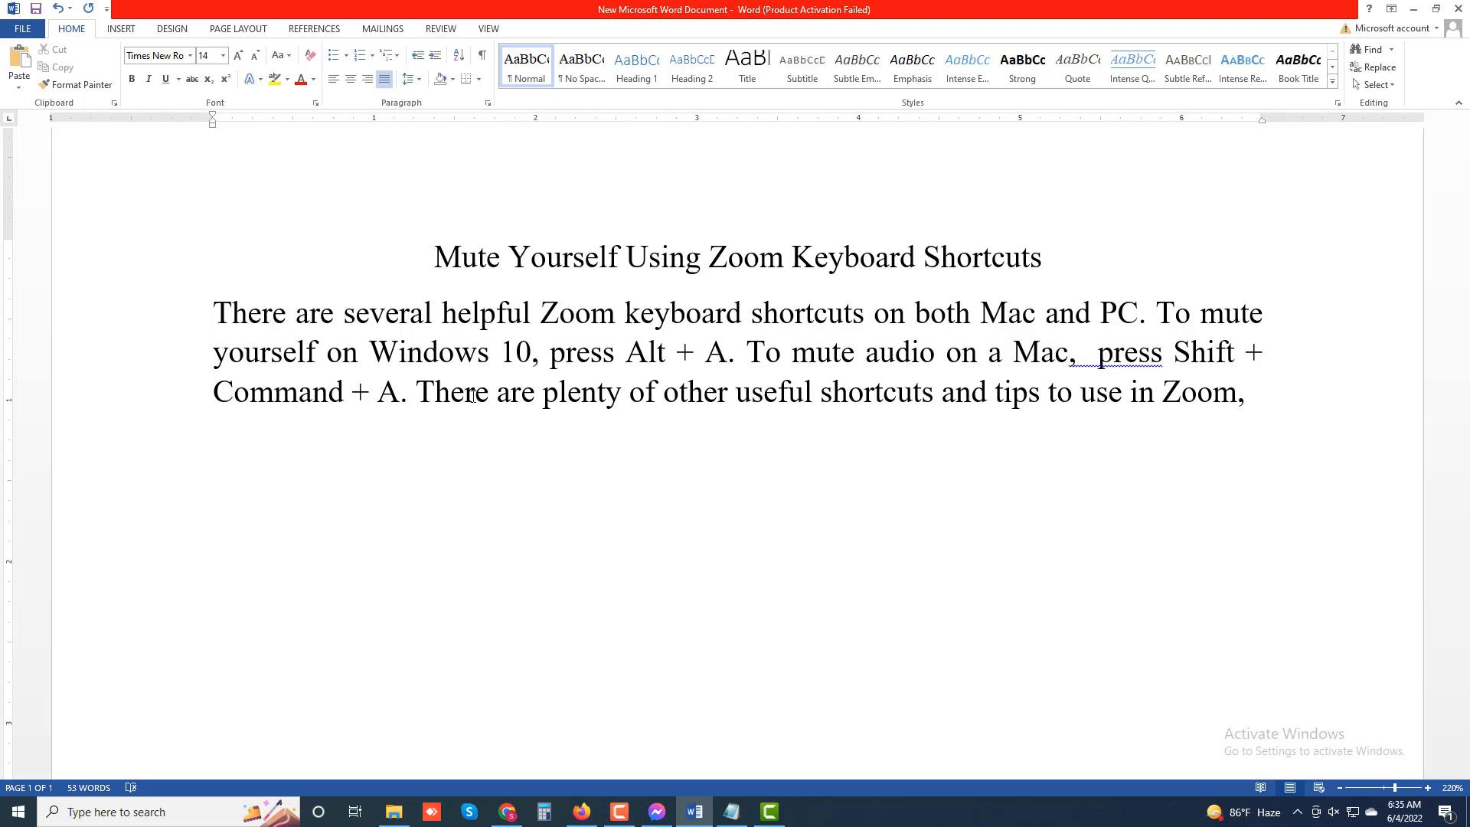
Continue the paragraph's last sentence with "including shortcuts that mute participants"
type(" includi")
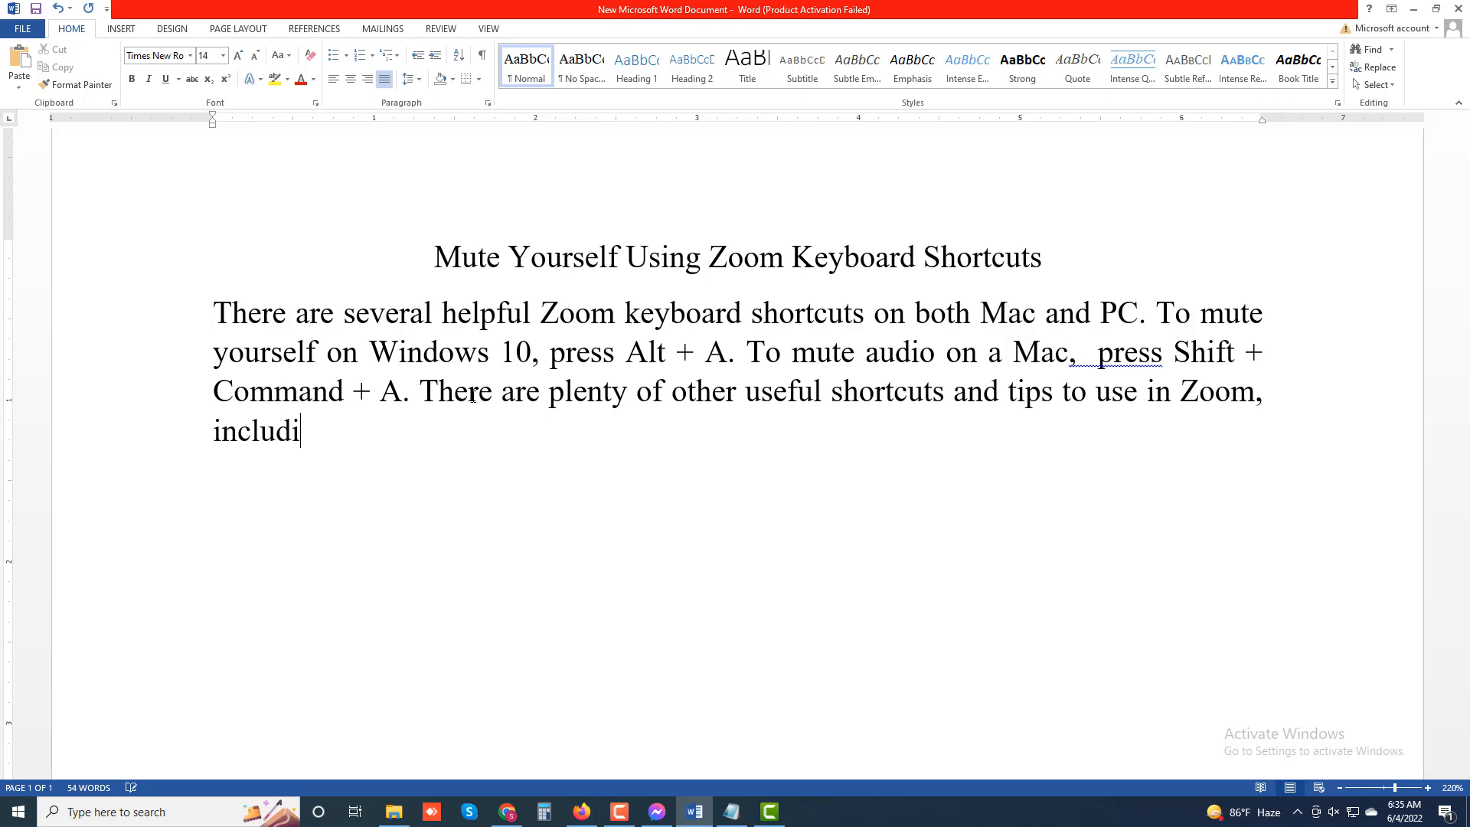
type("ng shor")
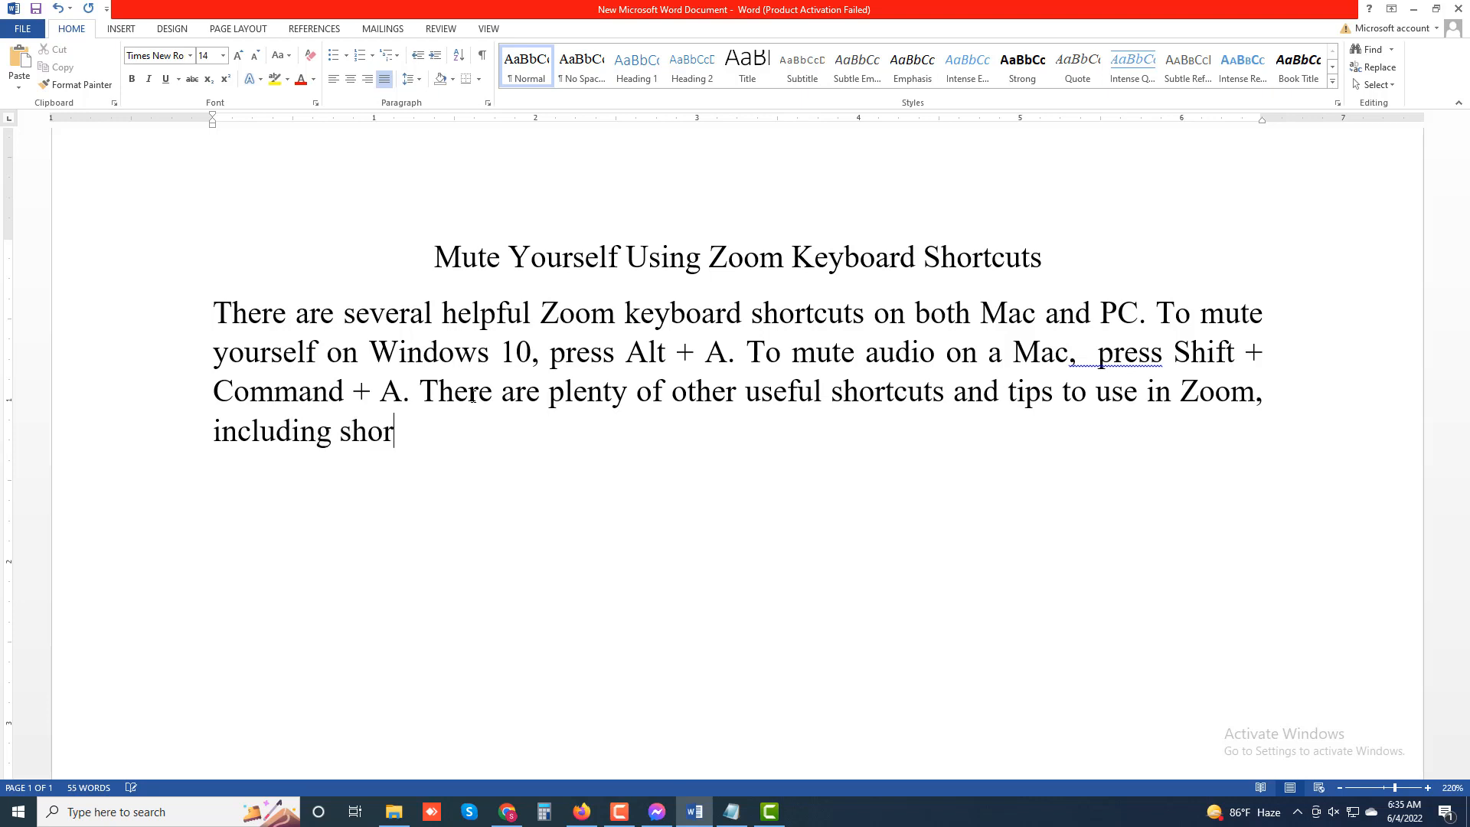
type("tcuts t")
type("mute ")
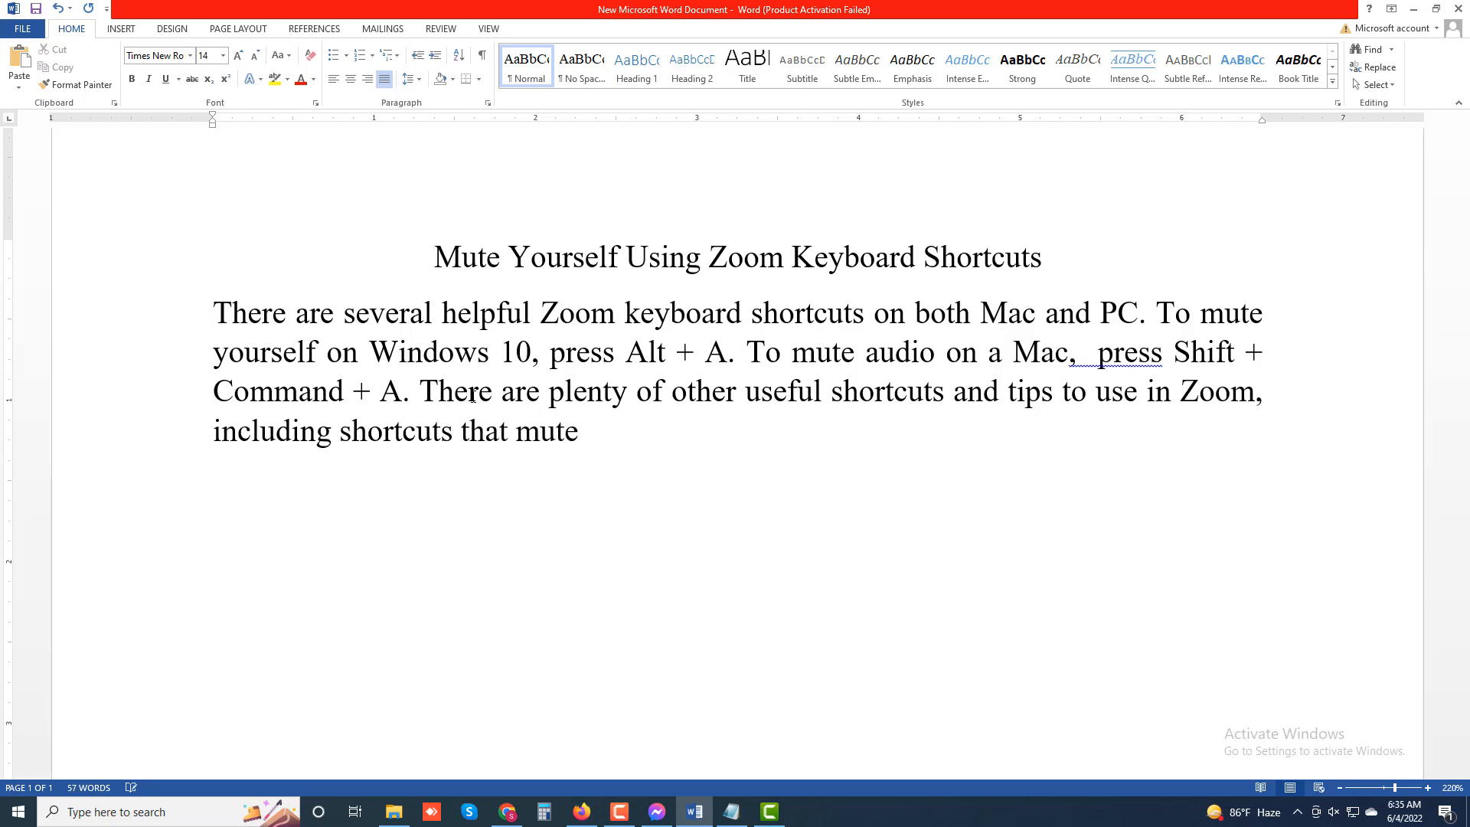
type("participants")
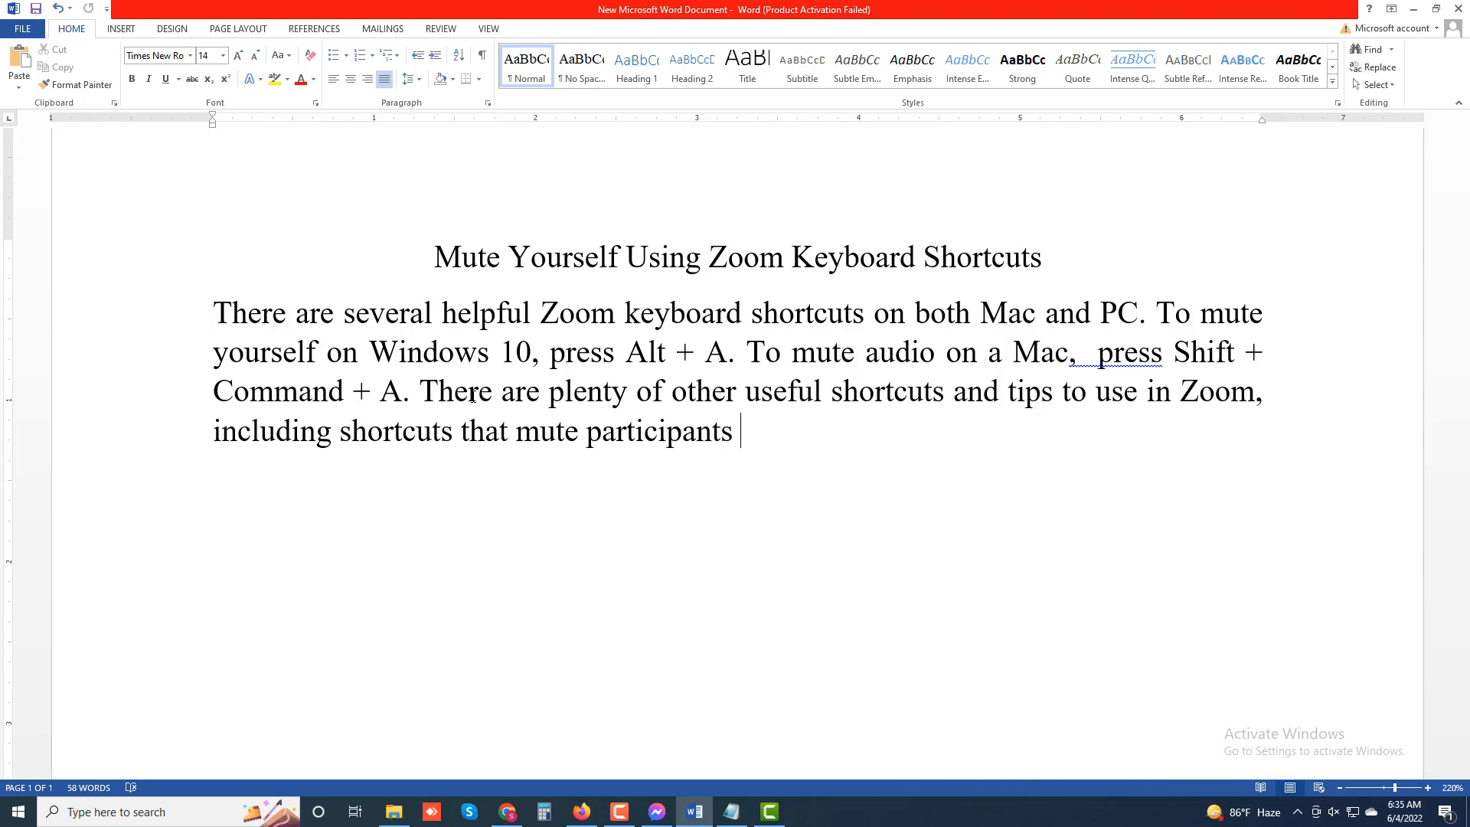
Add "(rather than clicking Mute" after "participants", correcting the misspelling in "clicking"
type("(rather tha")
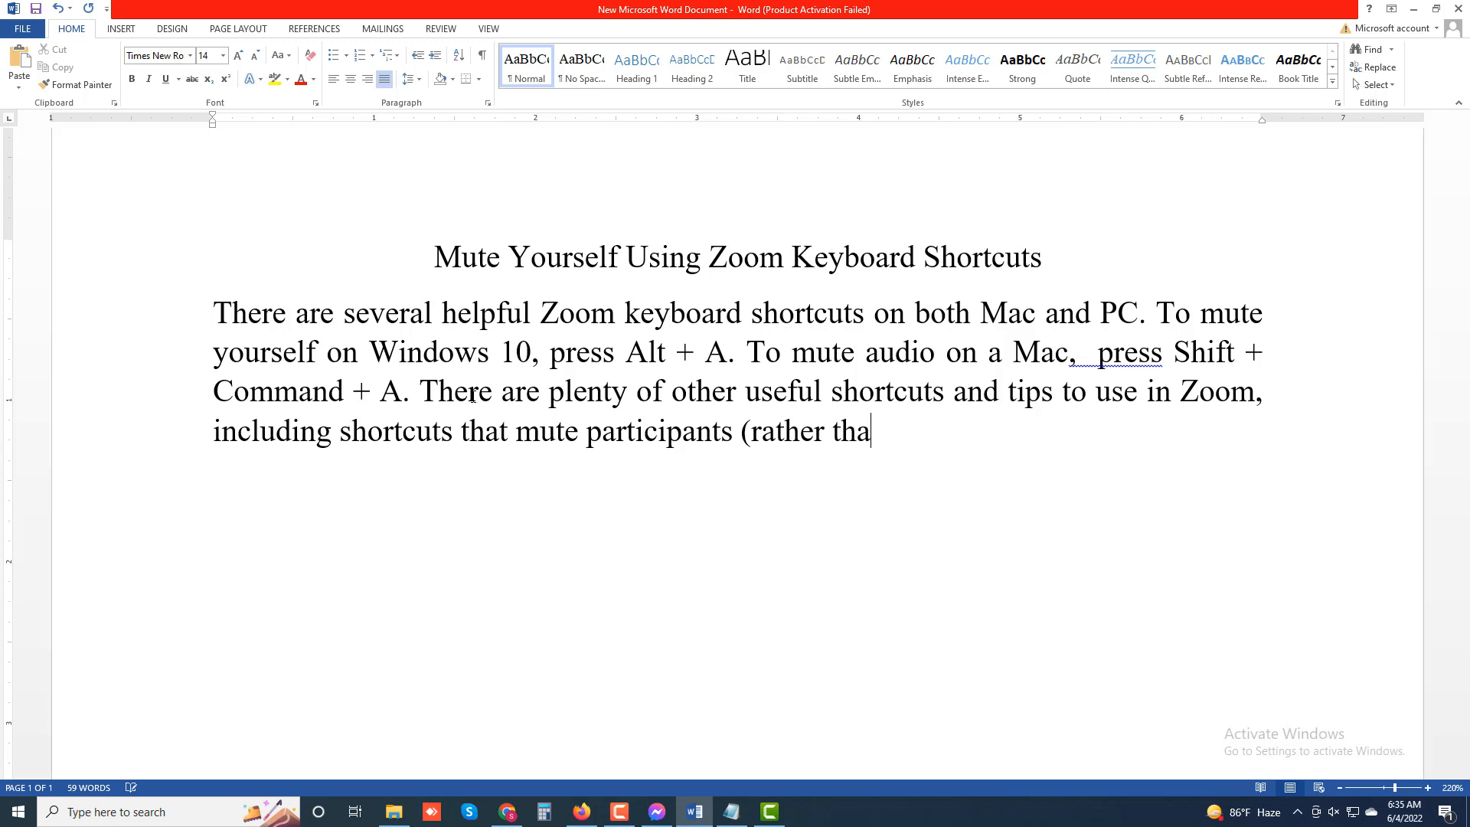
type("n clcikin")
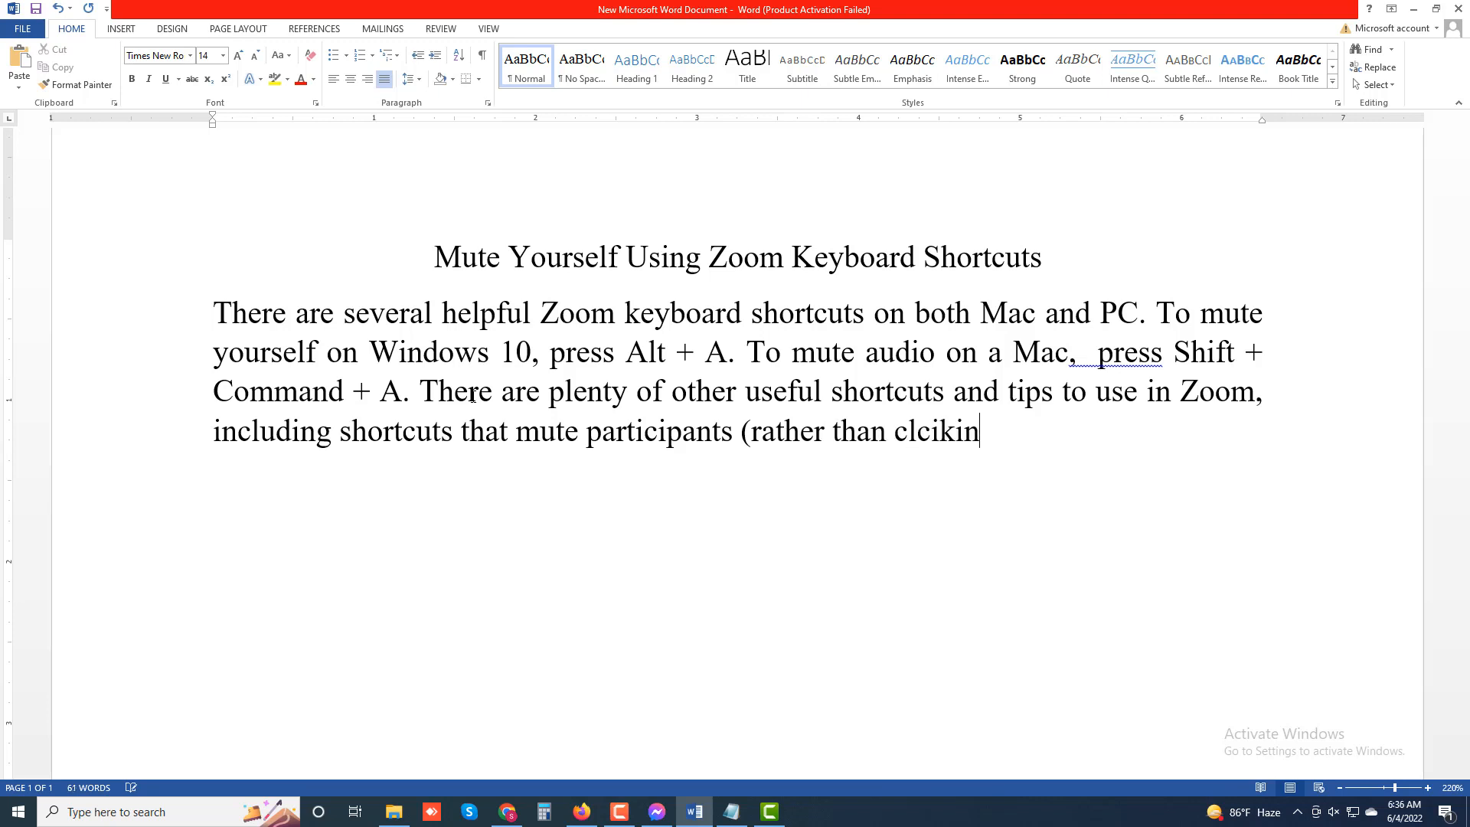
key("BackSpace")
key("BackSpace")
key("BackSpace")
key("BackSpace")
key("BackSpace")
type("icking Mute ")
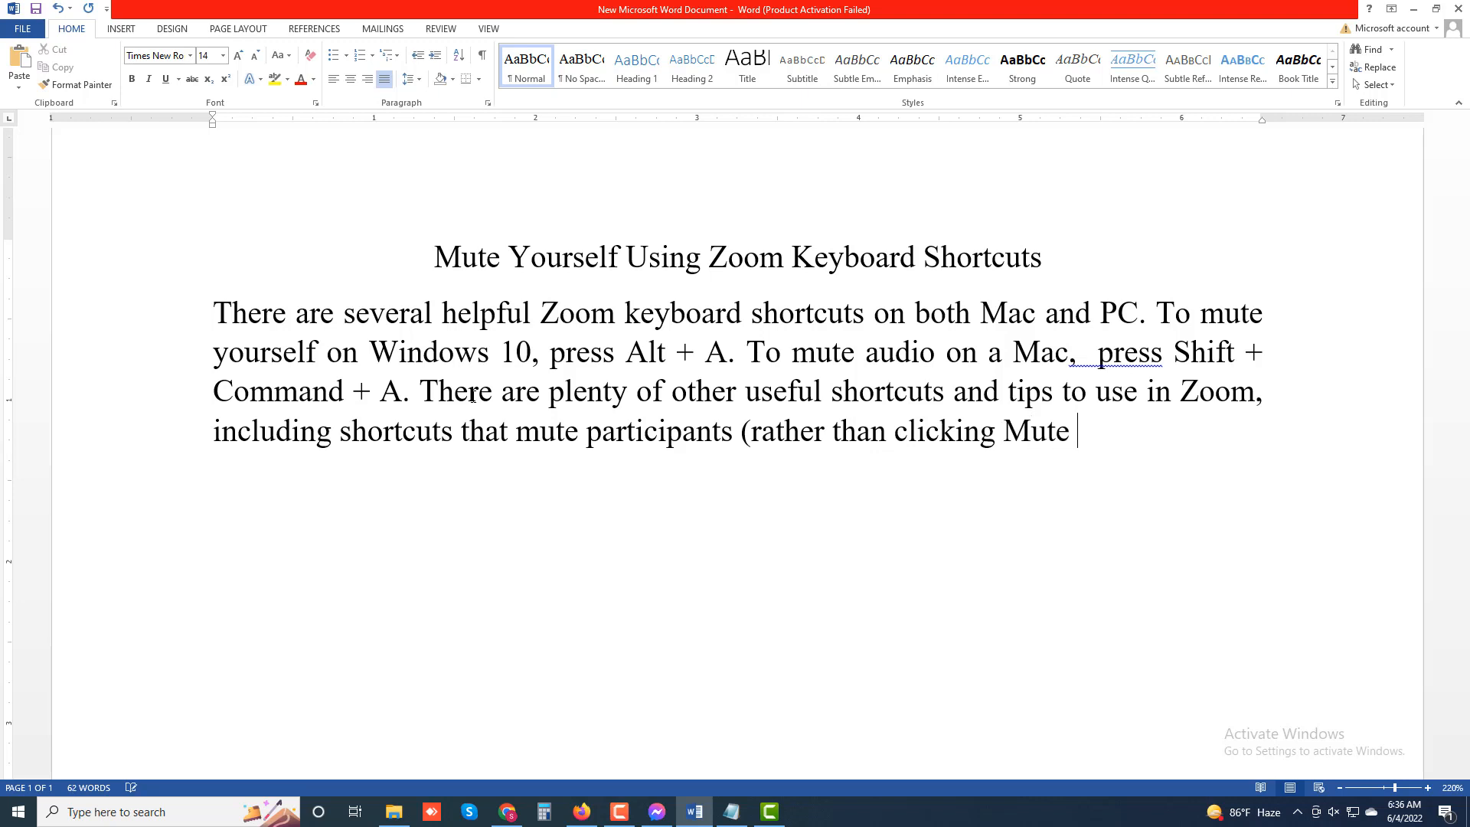
Finish the sentence with "All or Unmute All in the participants Window."
type("All or Un")
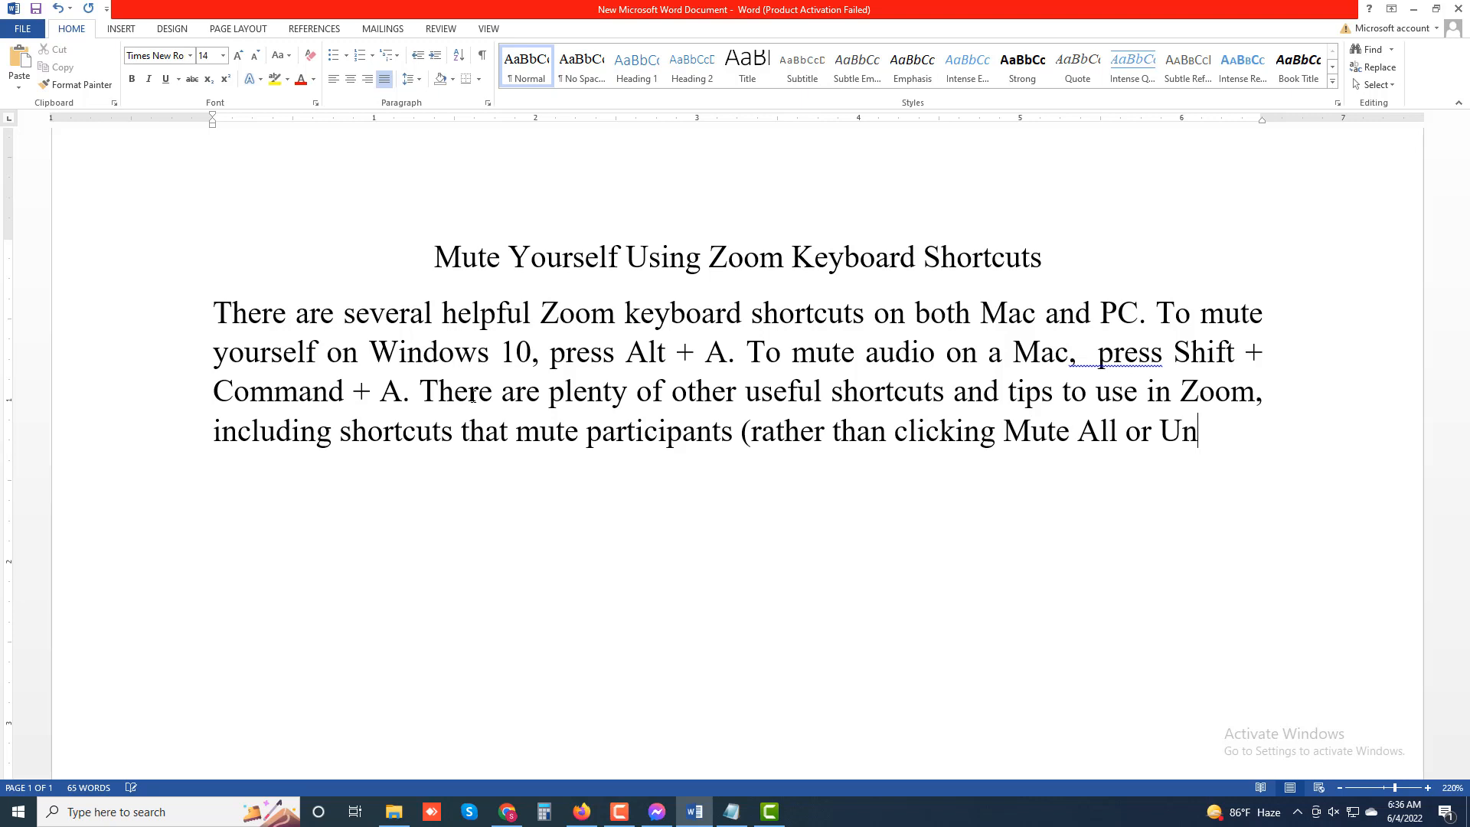
type("mute")
type(" All in")
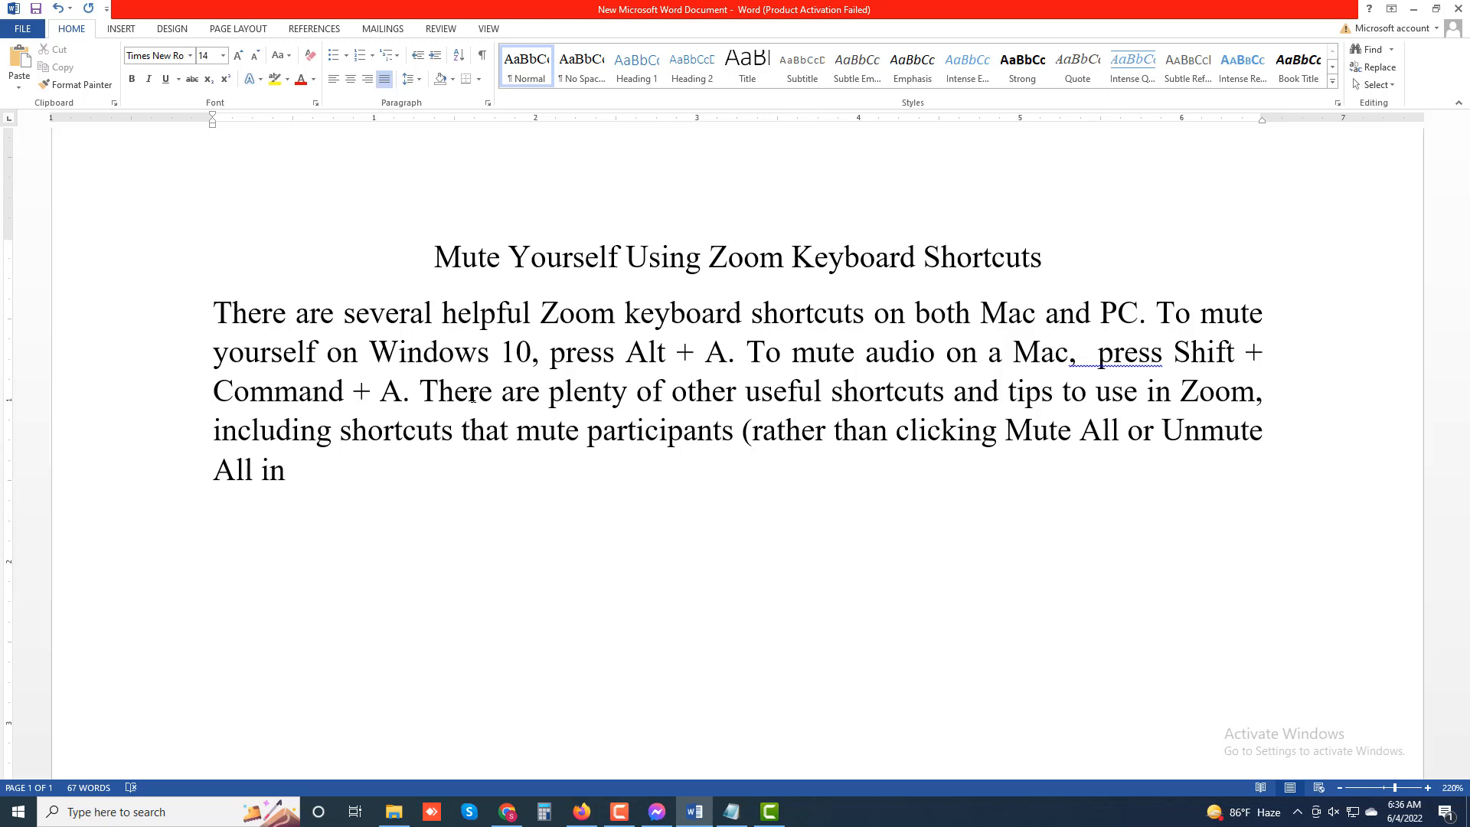
type(" the participant")
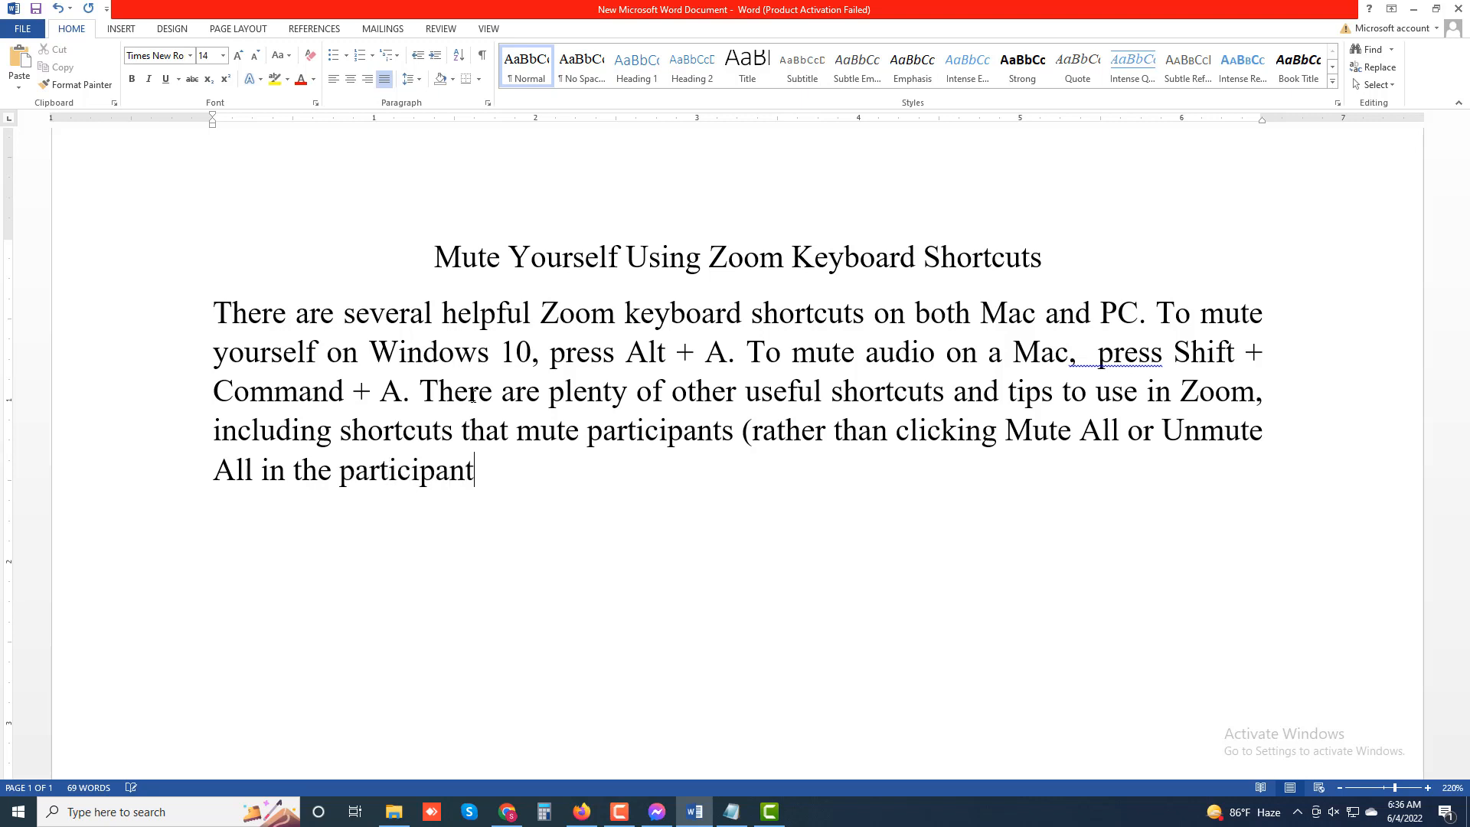
type("s Window")
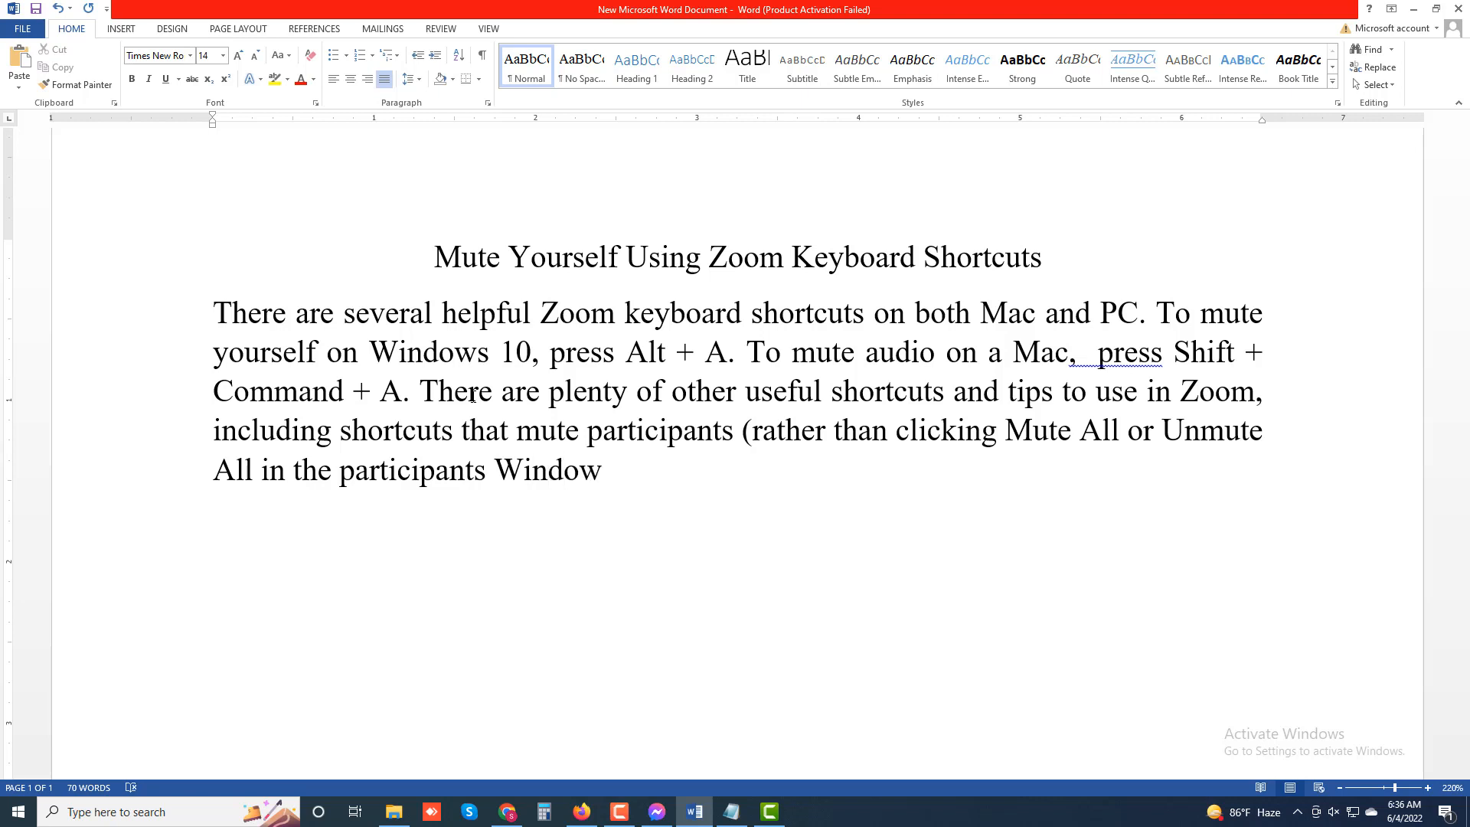
type(".")
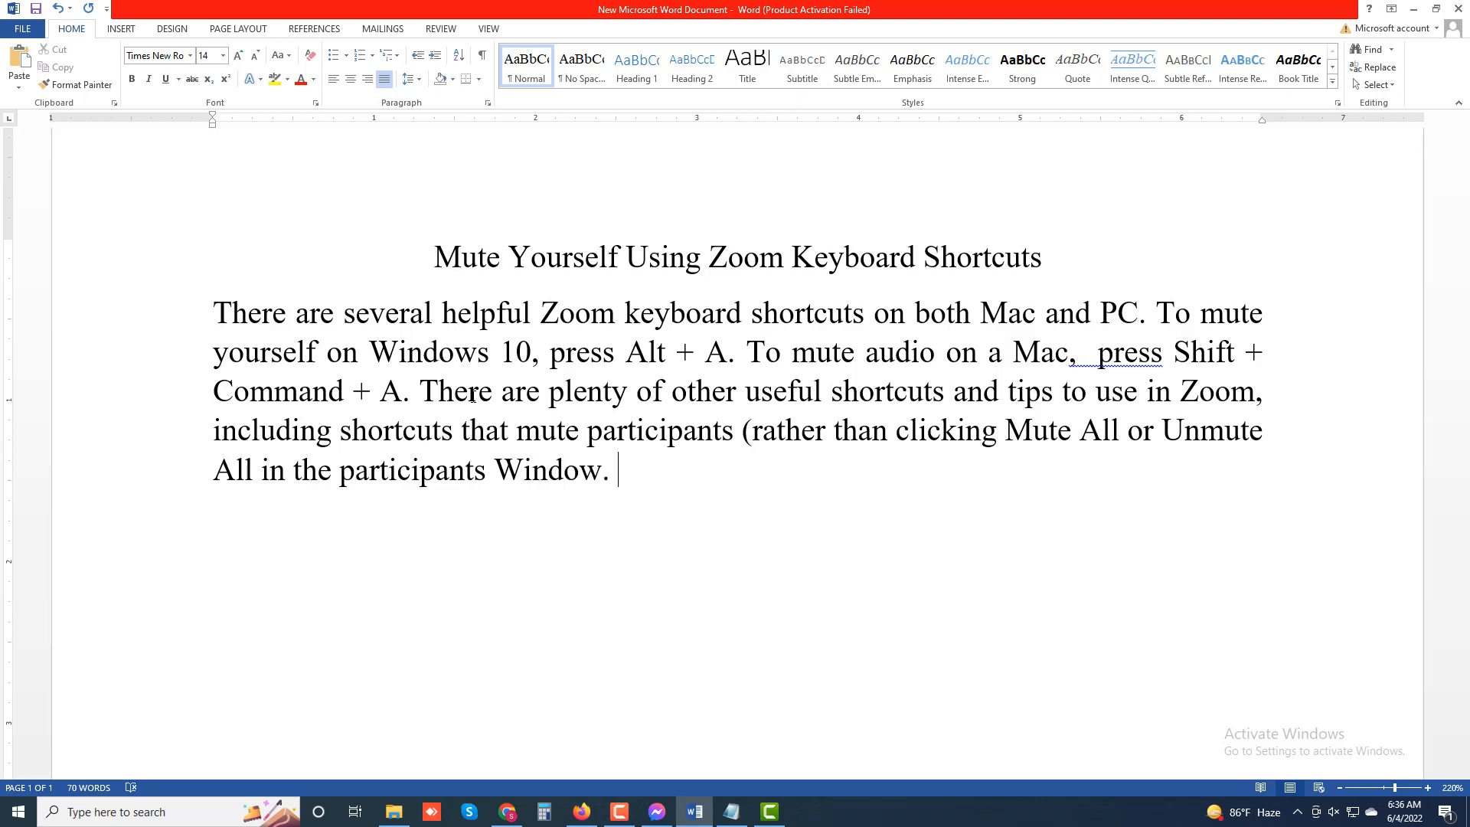